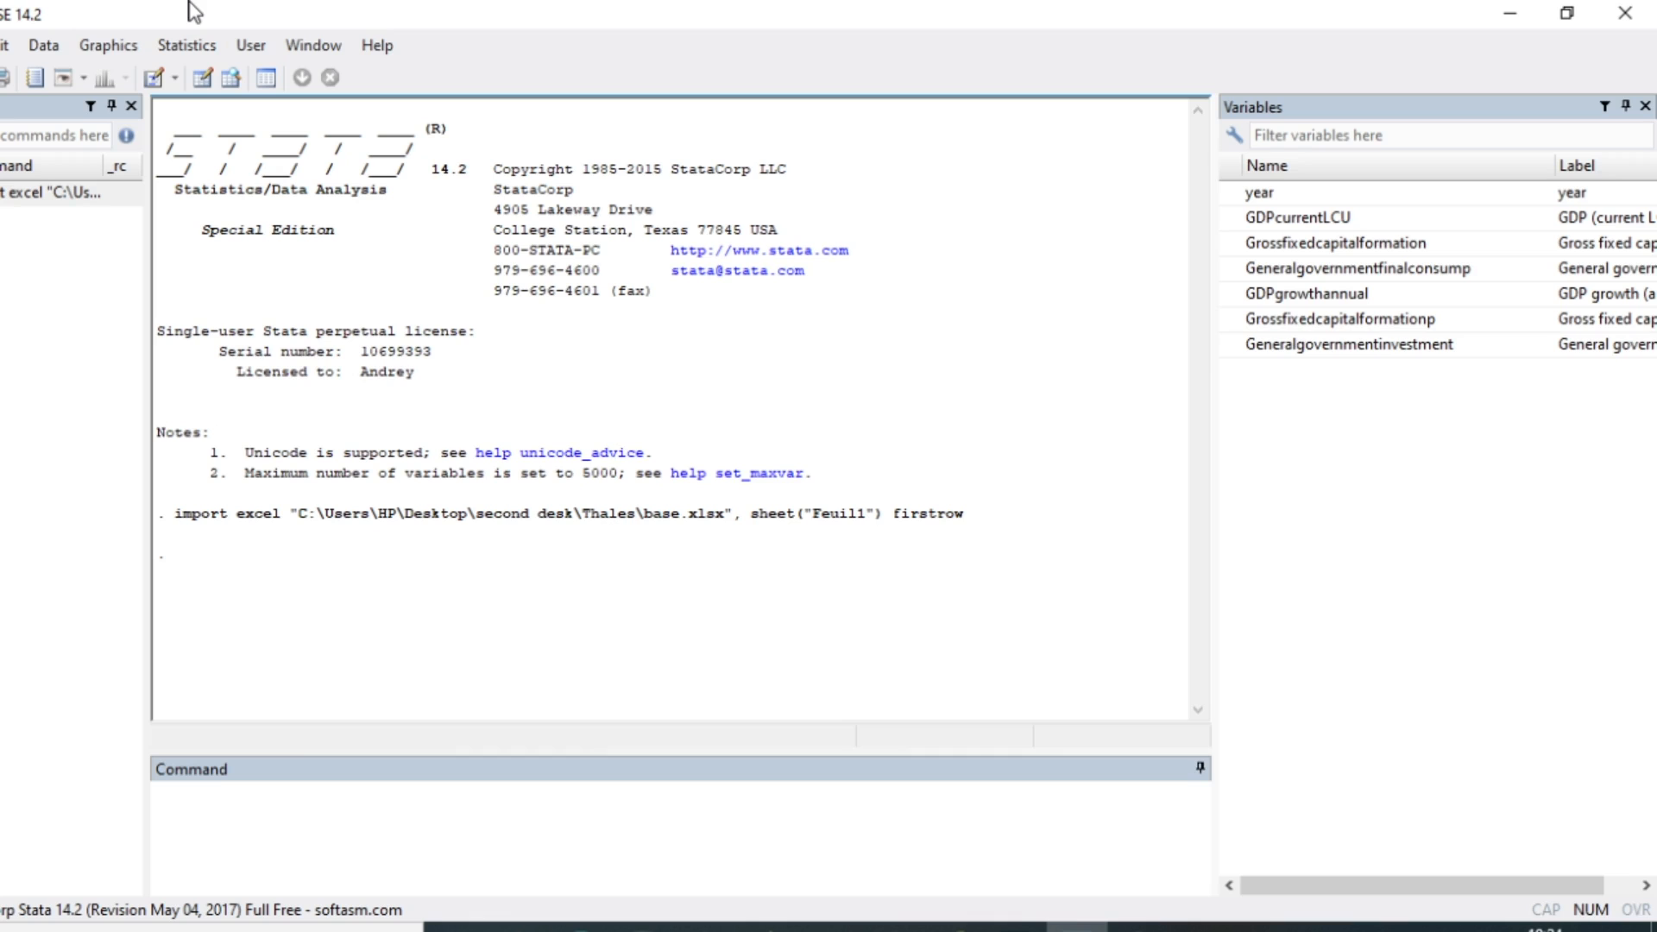
Step: Declare the dataset as time-series data with year as the time variable, using the time variable's own format
left_click(188, 45)
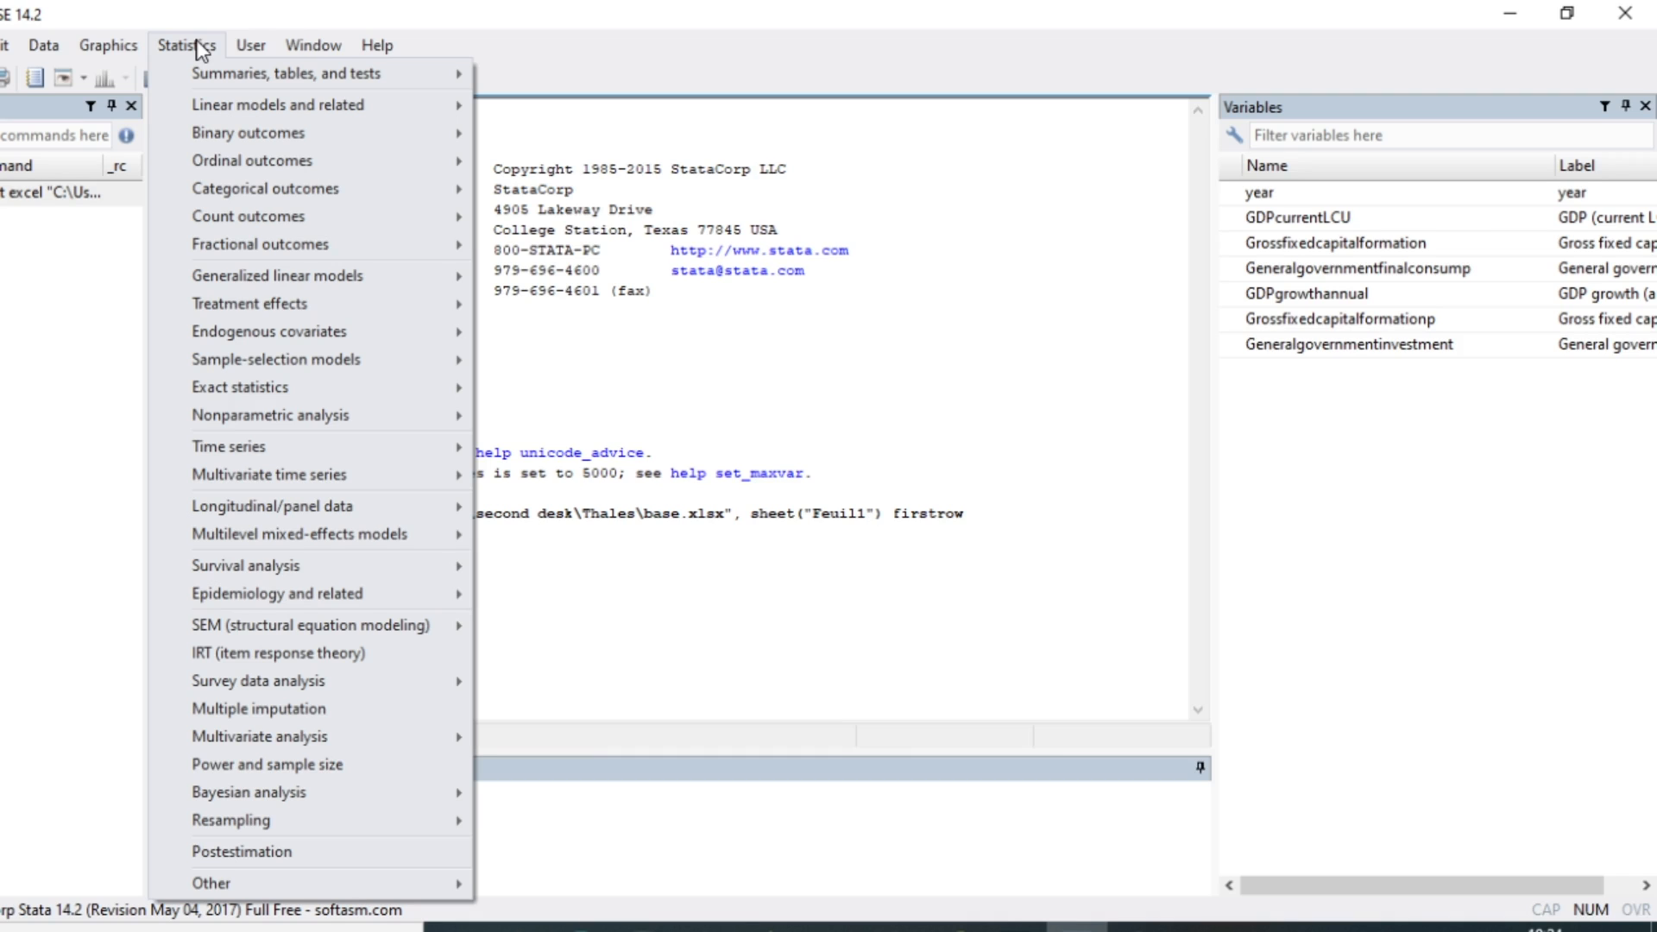
left_click(229, 447)
mouse_move(587, 460)
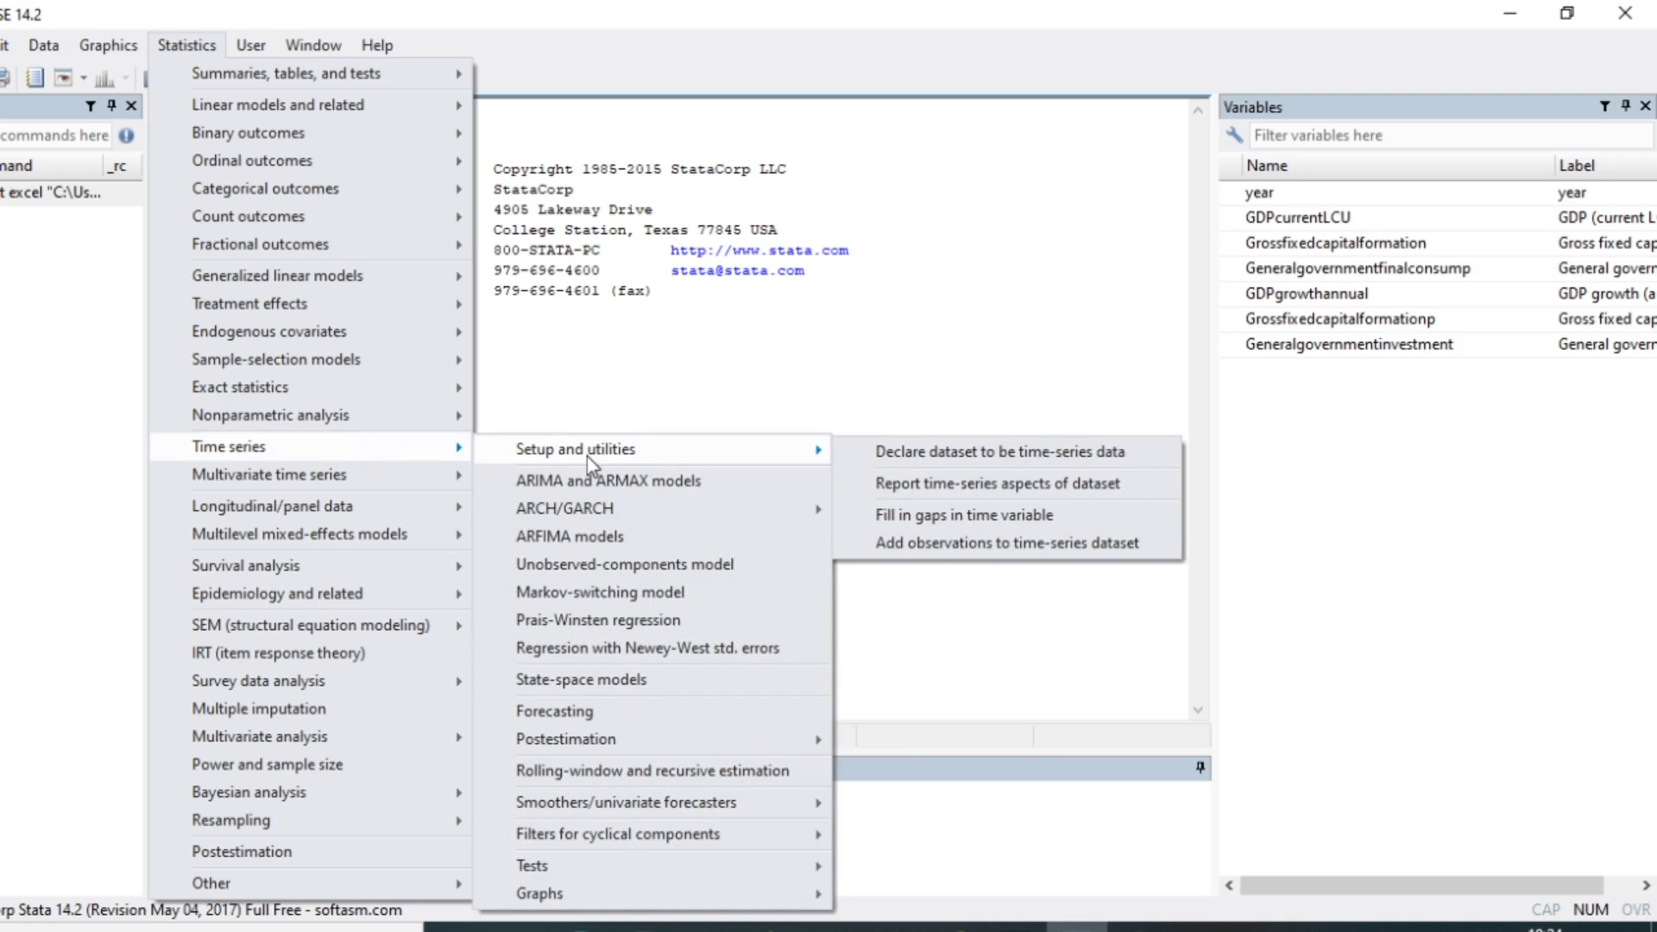
left_click(988, 458)
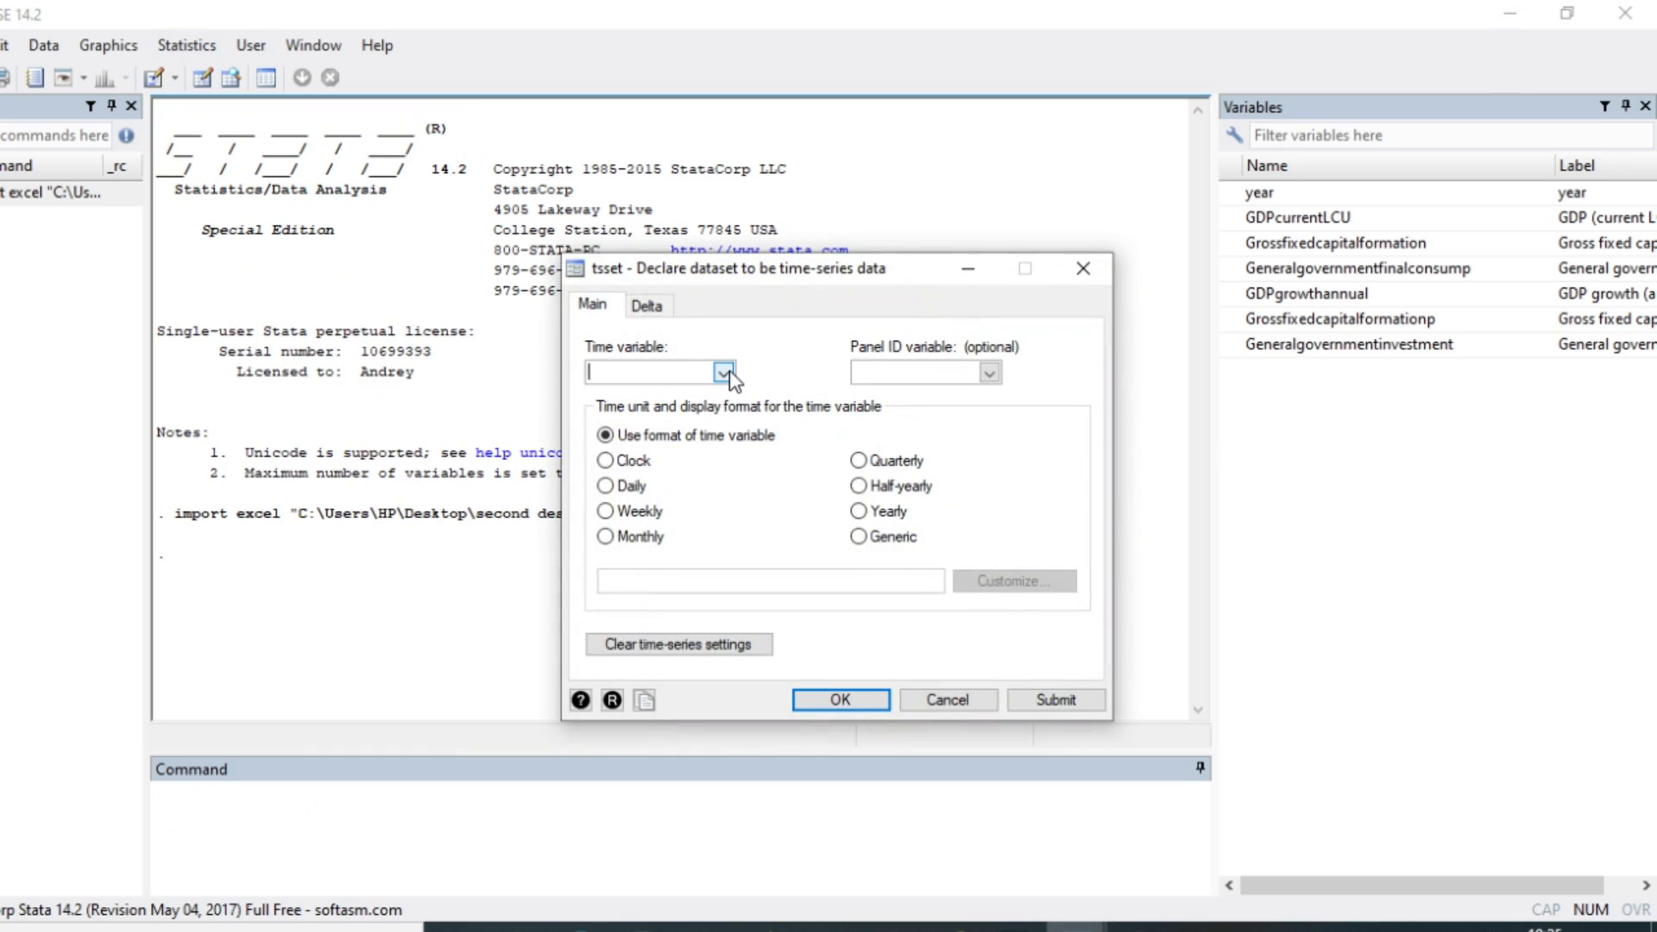
left_click(725, 374)
left_click(726, 373)
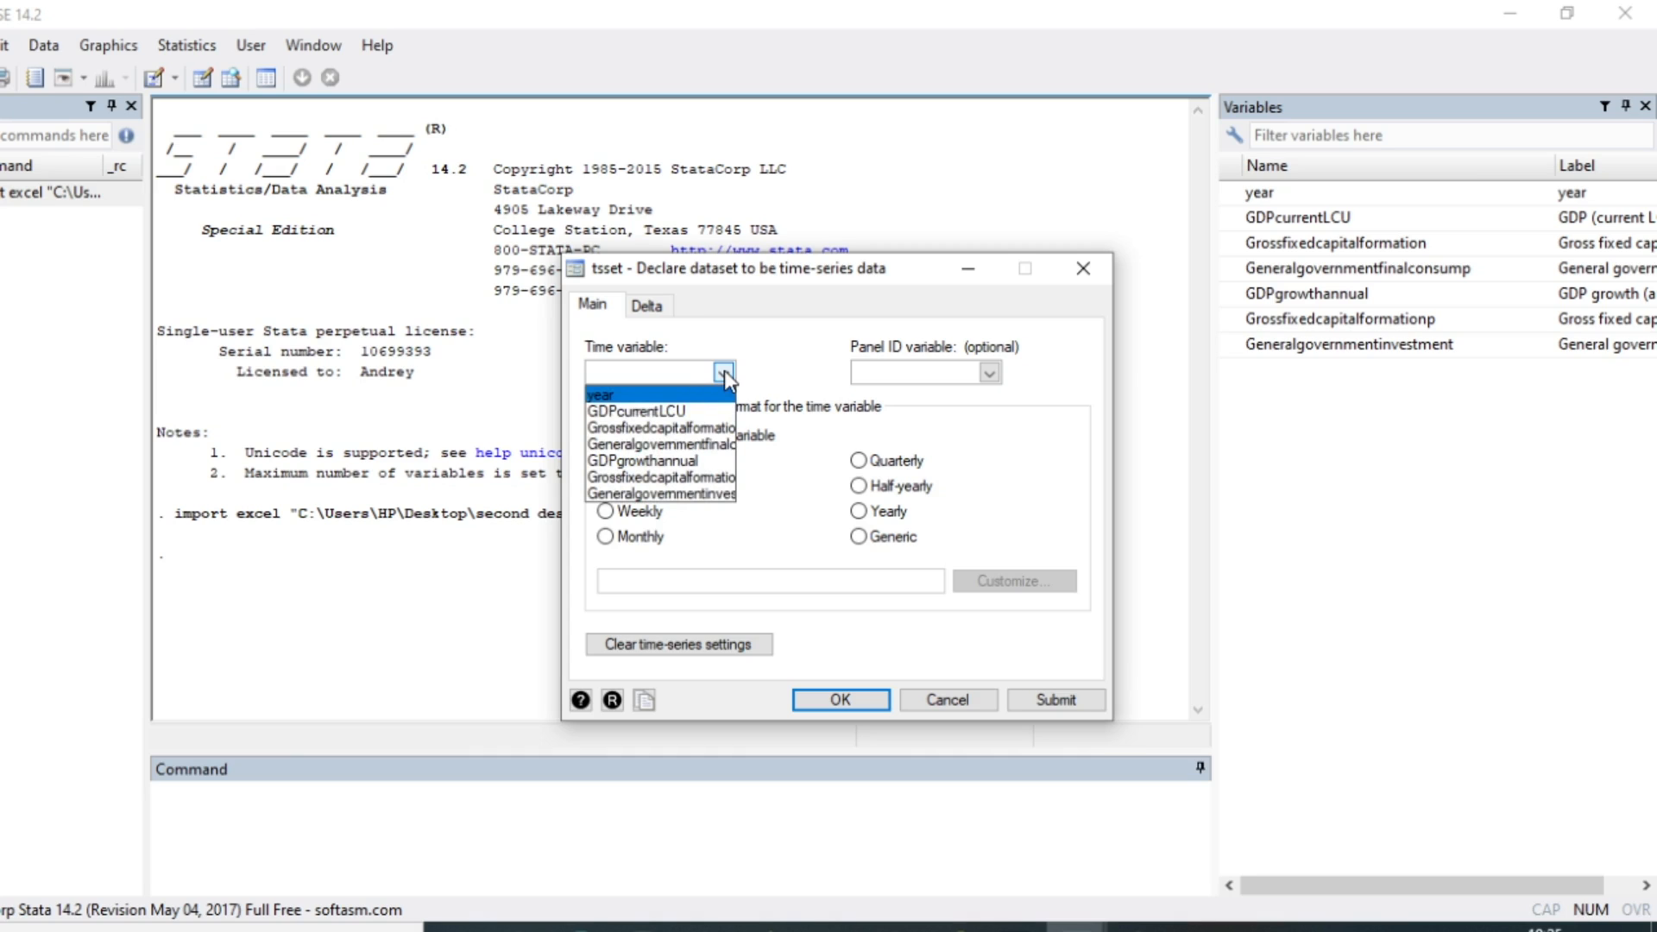
left_click(613, 397)
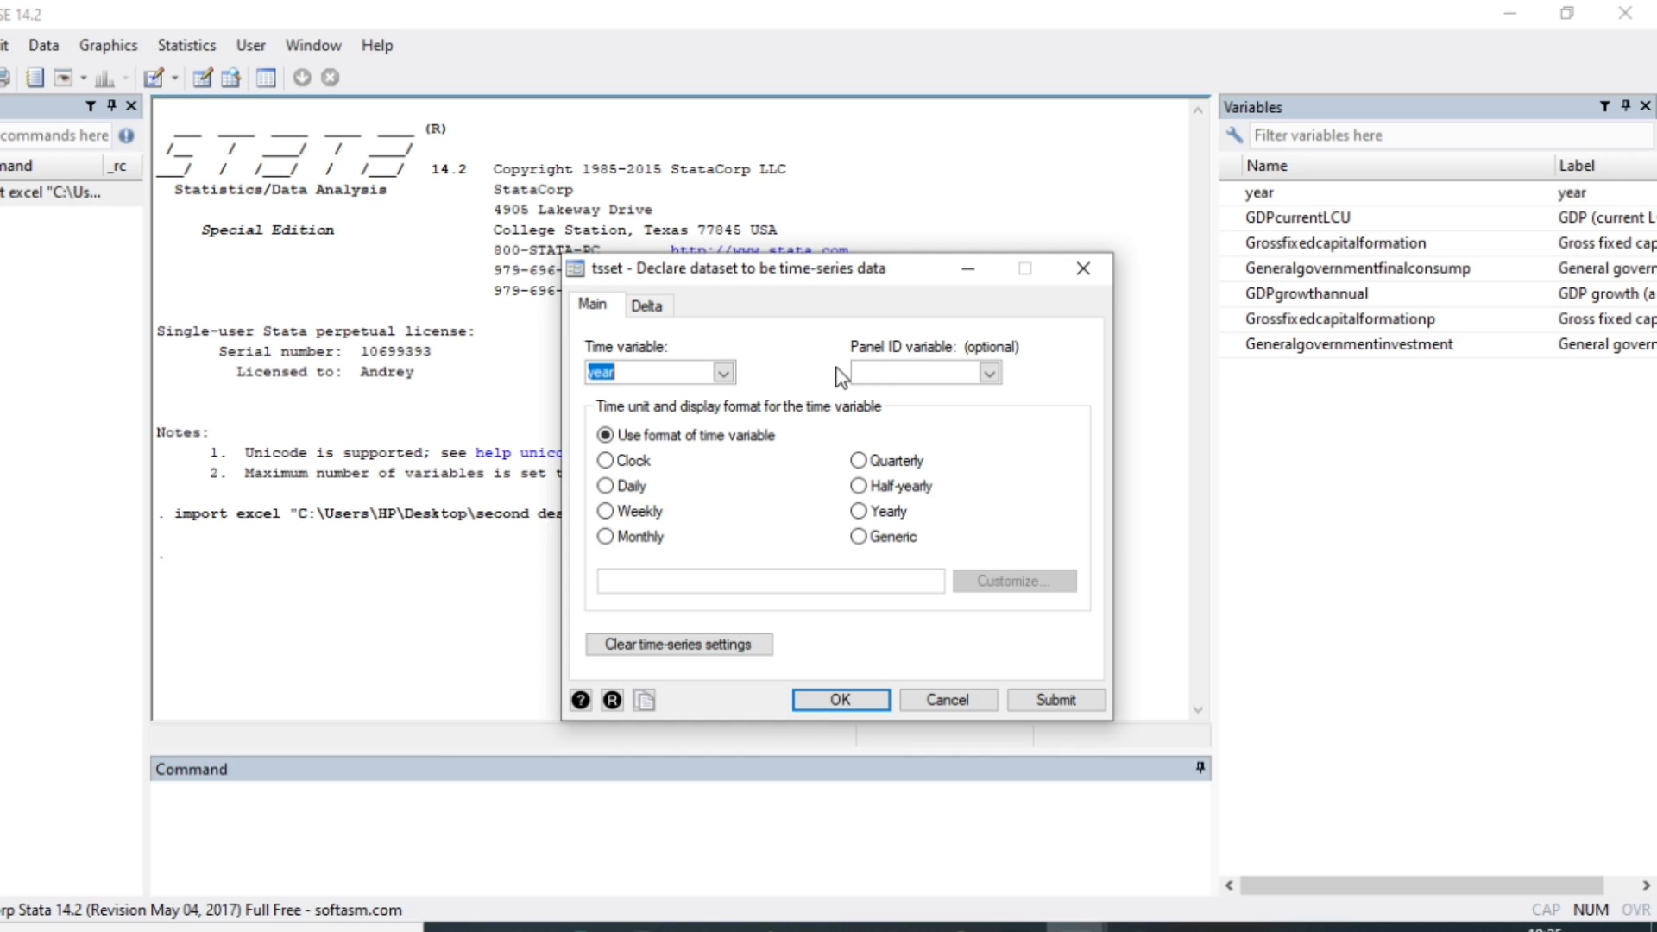
left_click(991, 375)
left_click(991, 375)
left_click(860, 514)
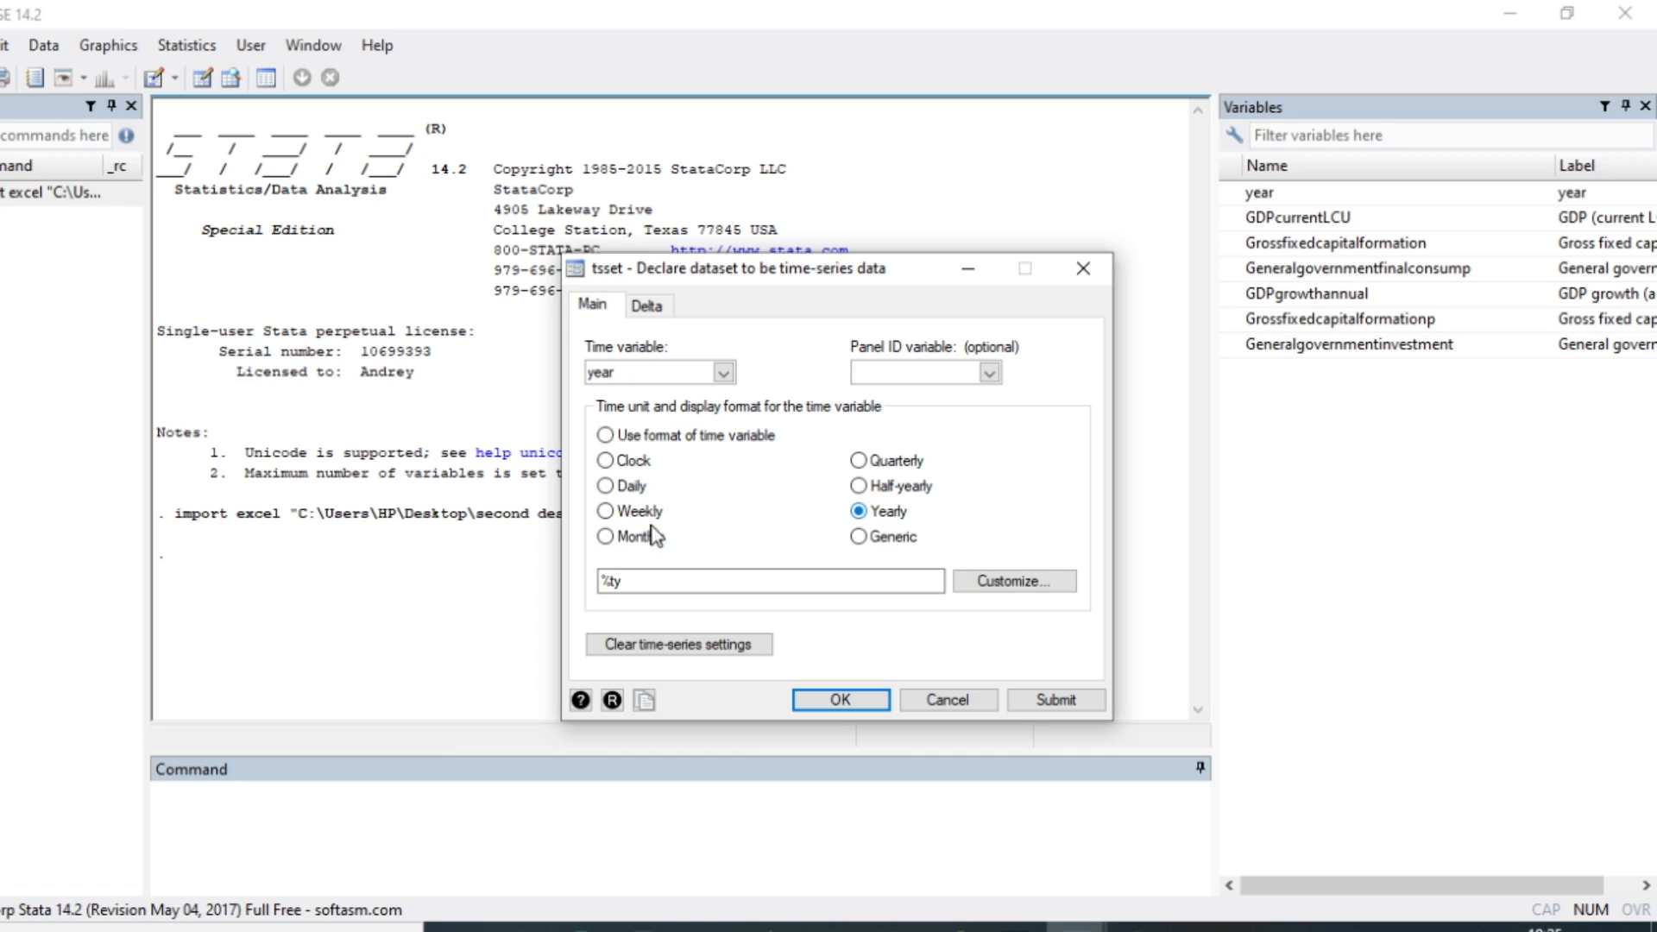
left_click(606, 436)
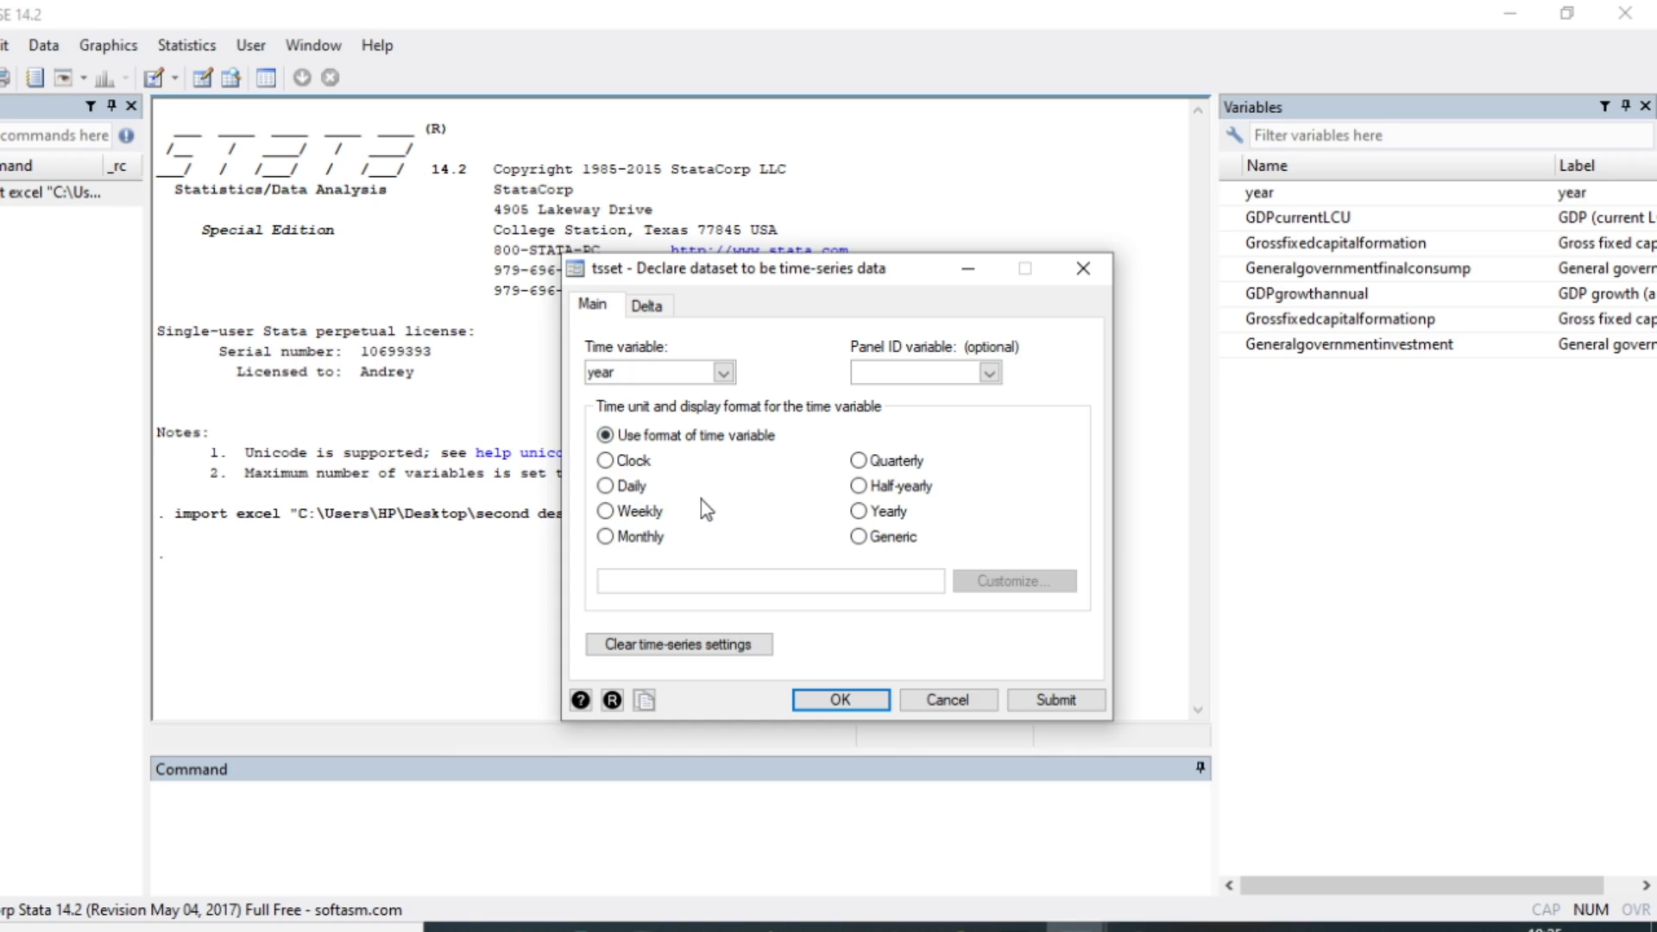
left_click(852, 700)
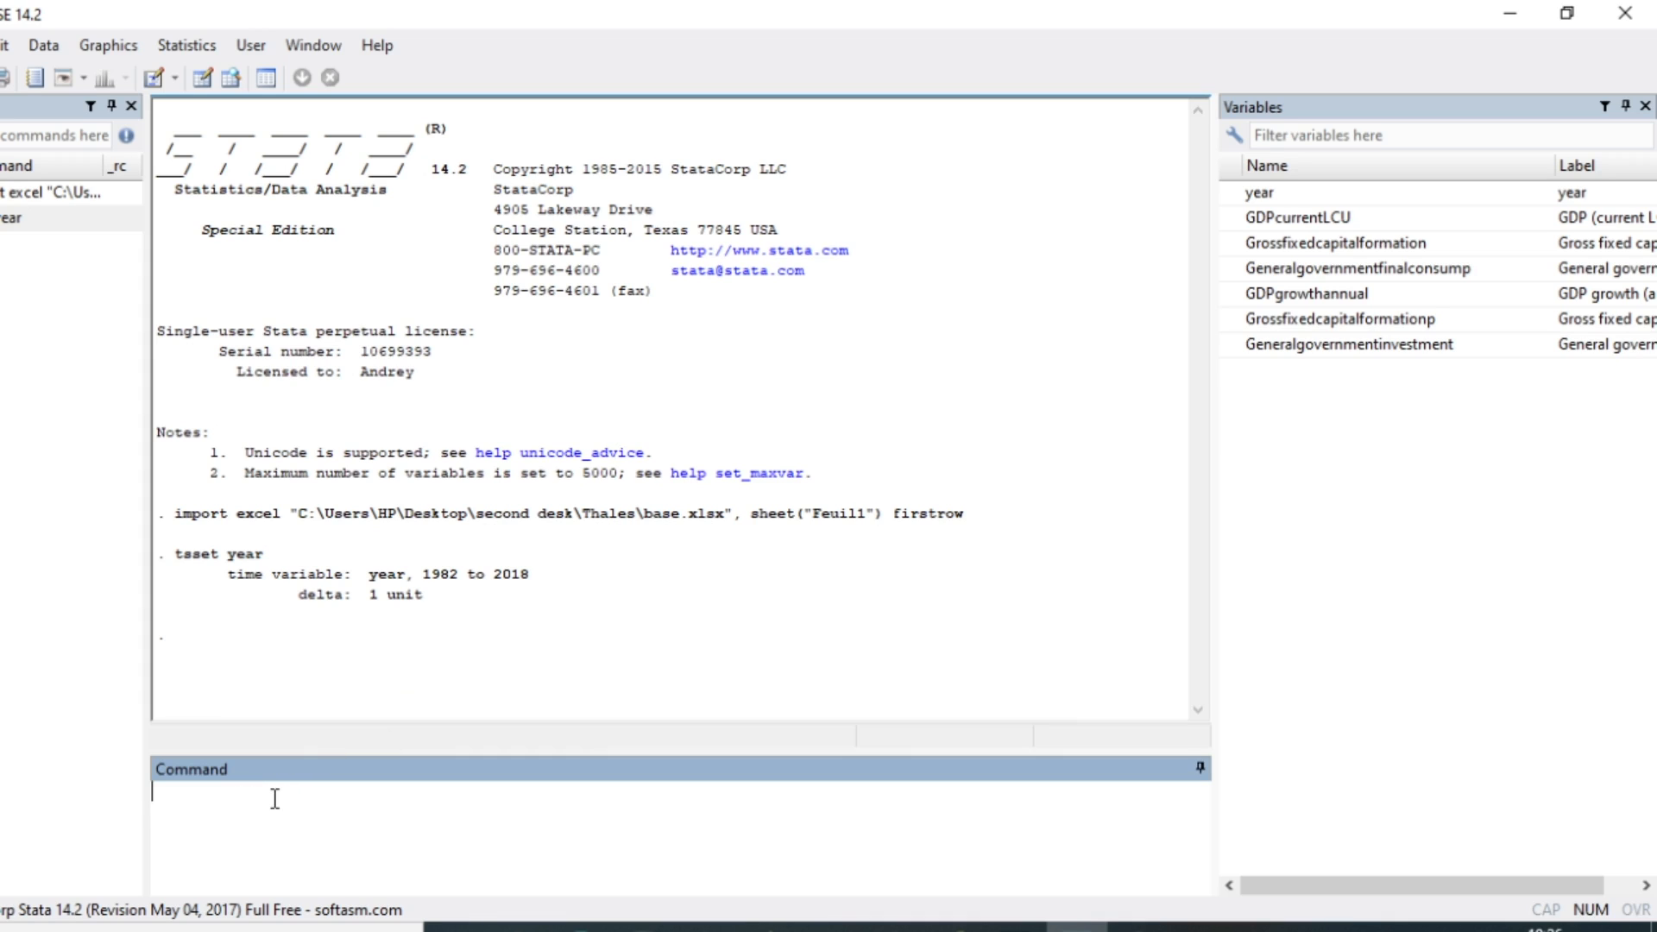
Step: Repeat the time-series declaration by running the command "tsset year"
type("tsset")
double_click(1324, 191)
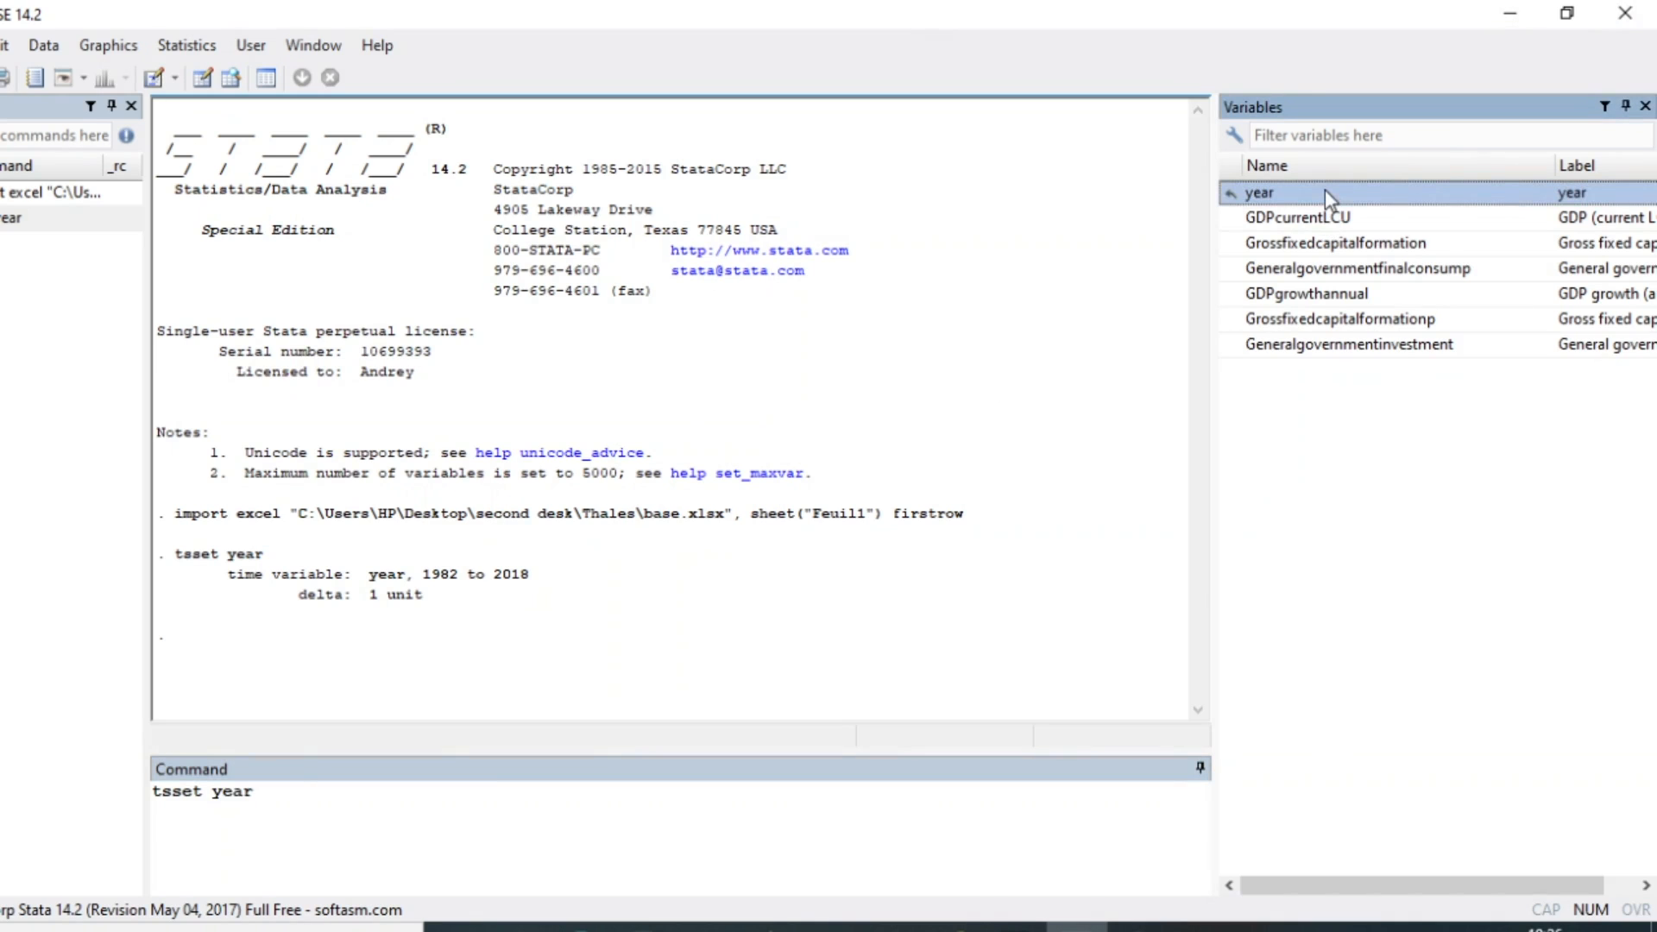
key("Return")
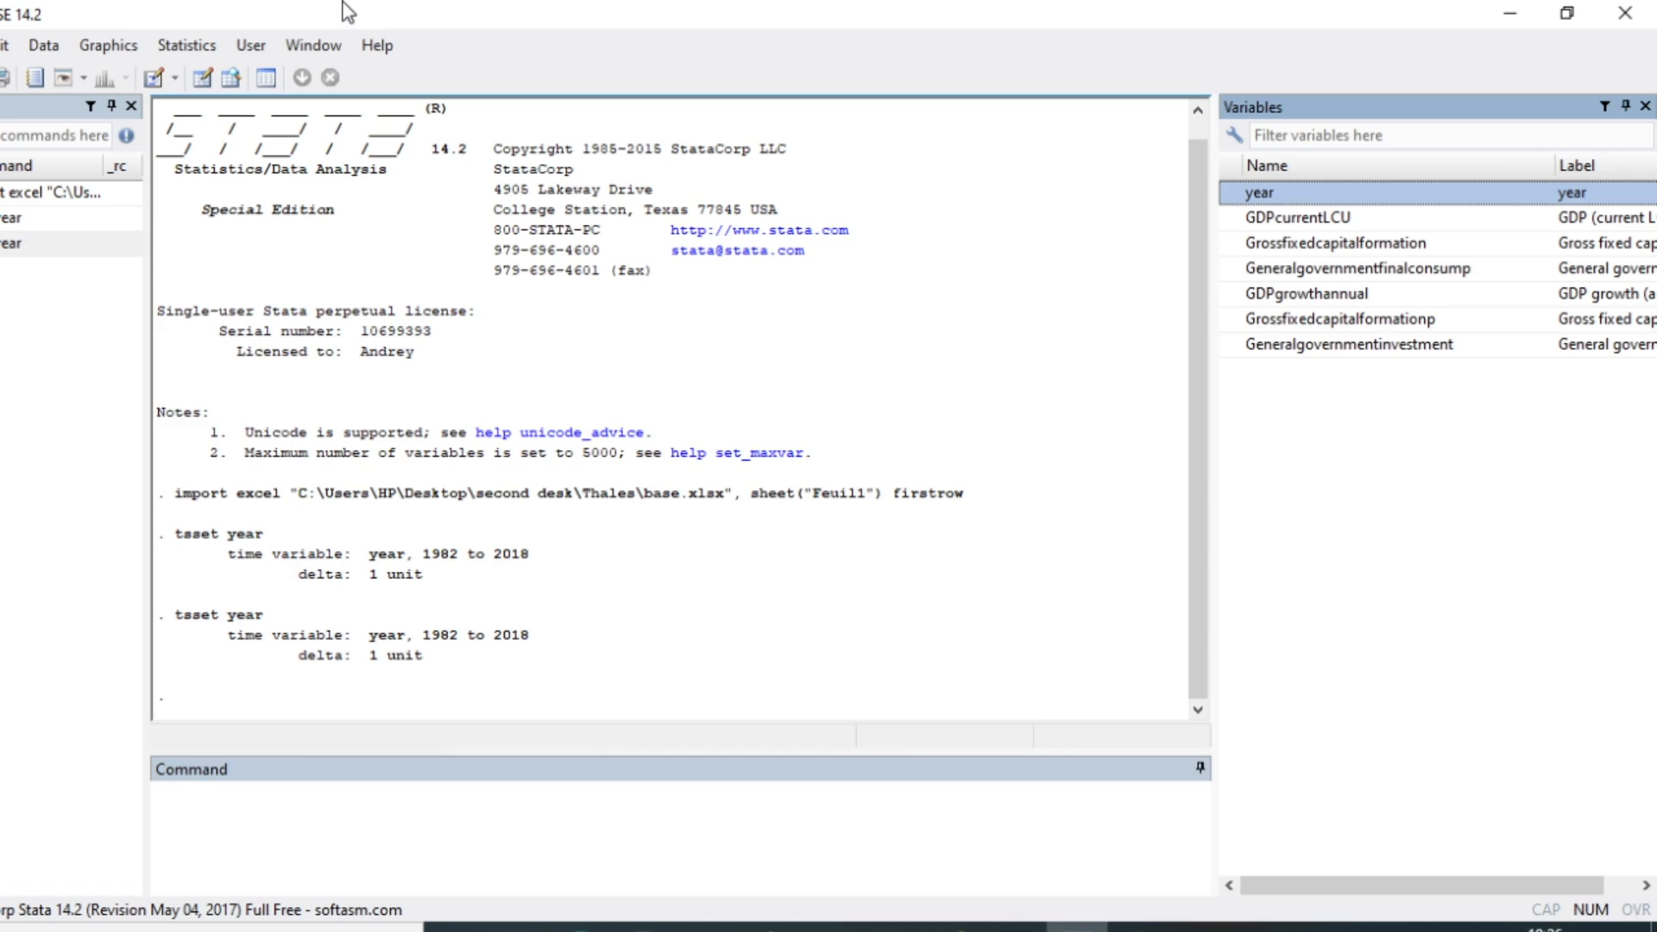
Step: Run an Augmented Dickey-Fuller unit-root test on GDPcurrentLCU with a drift term and 0 lagged differences
left_click(177, 50)
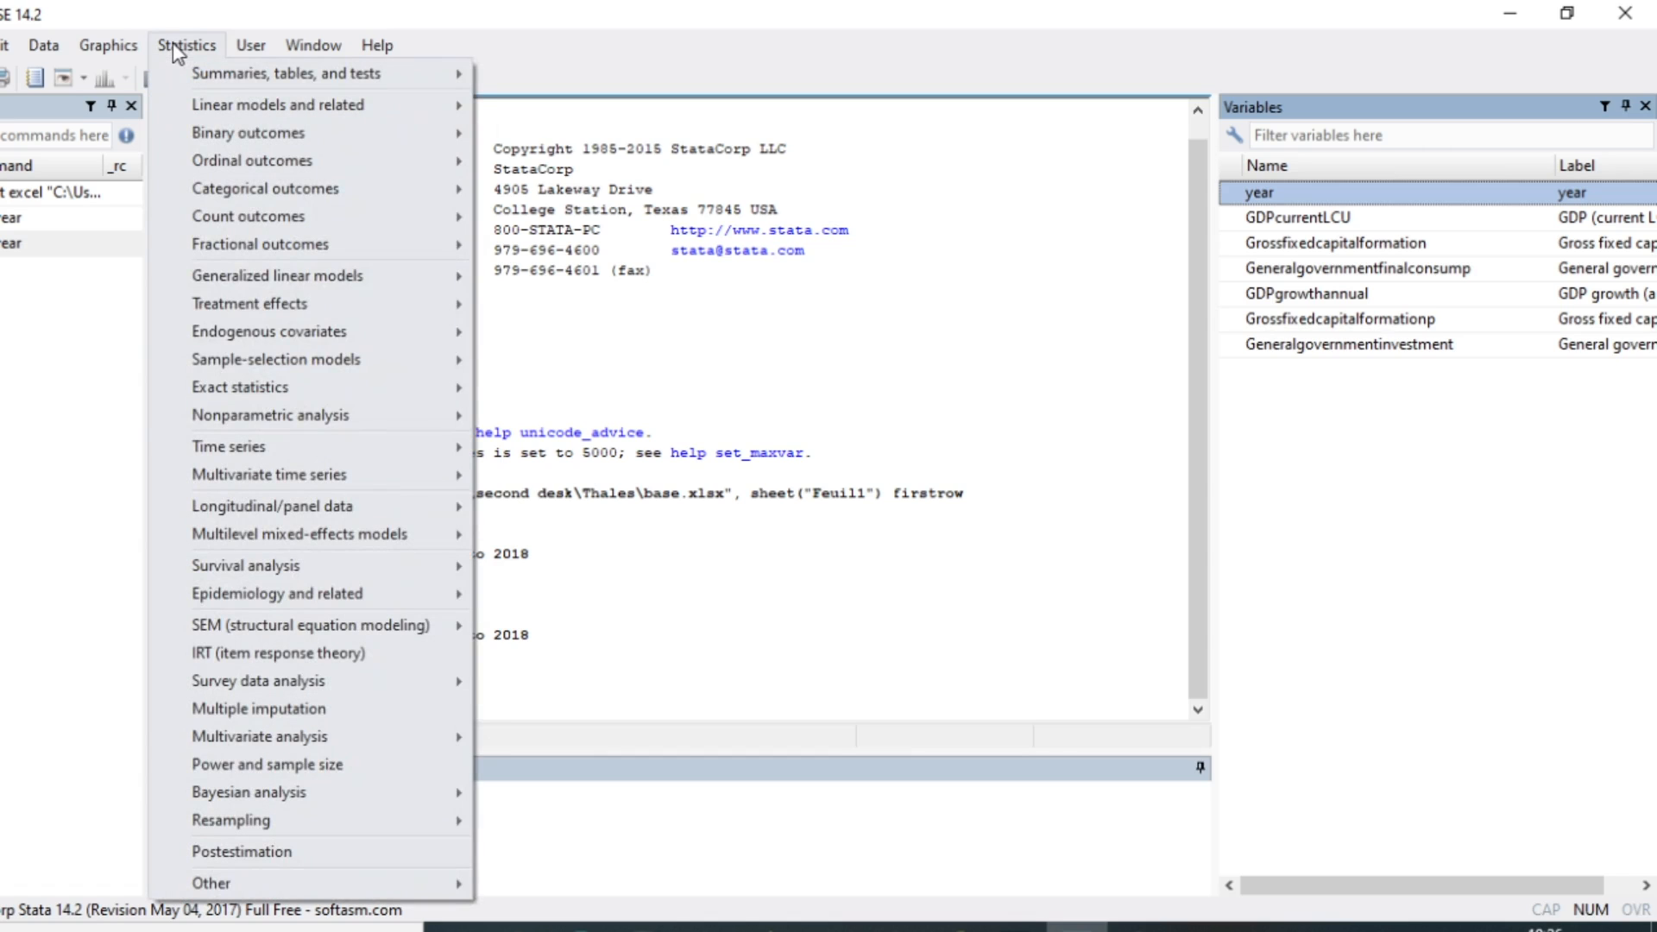
mouse_move(216, 412)
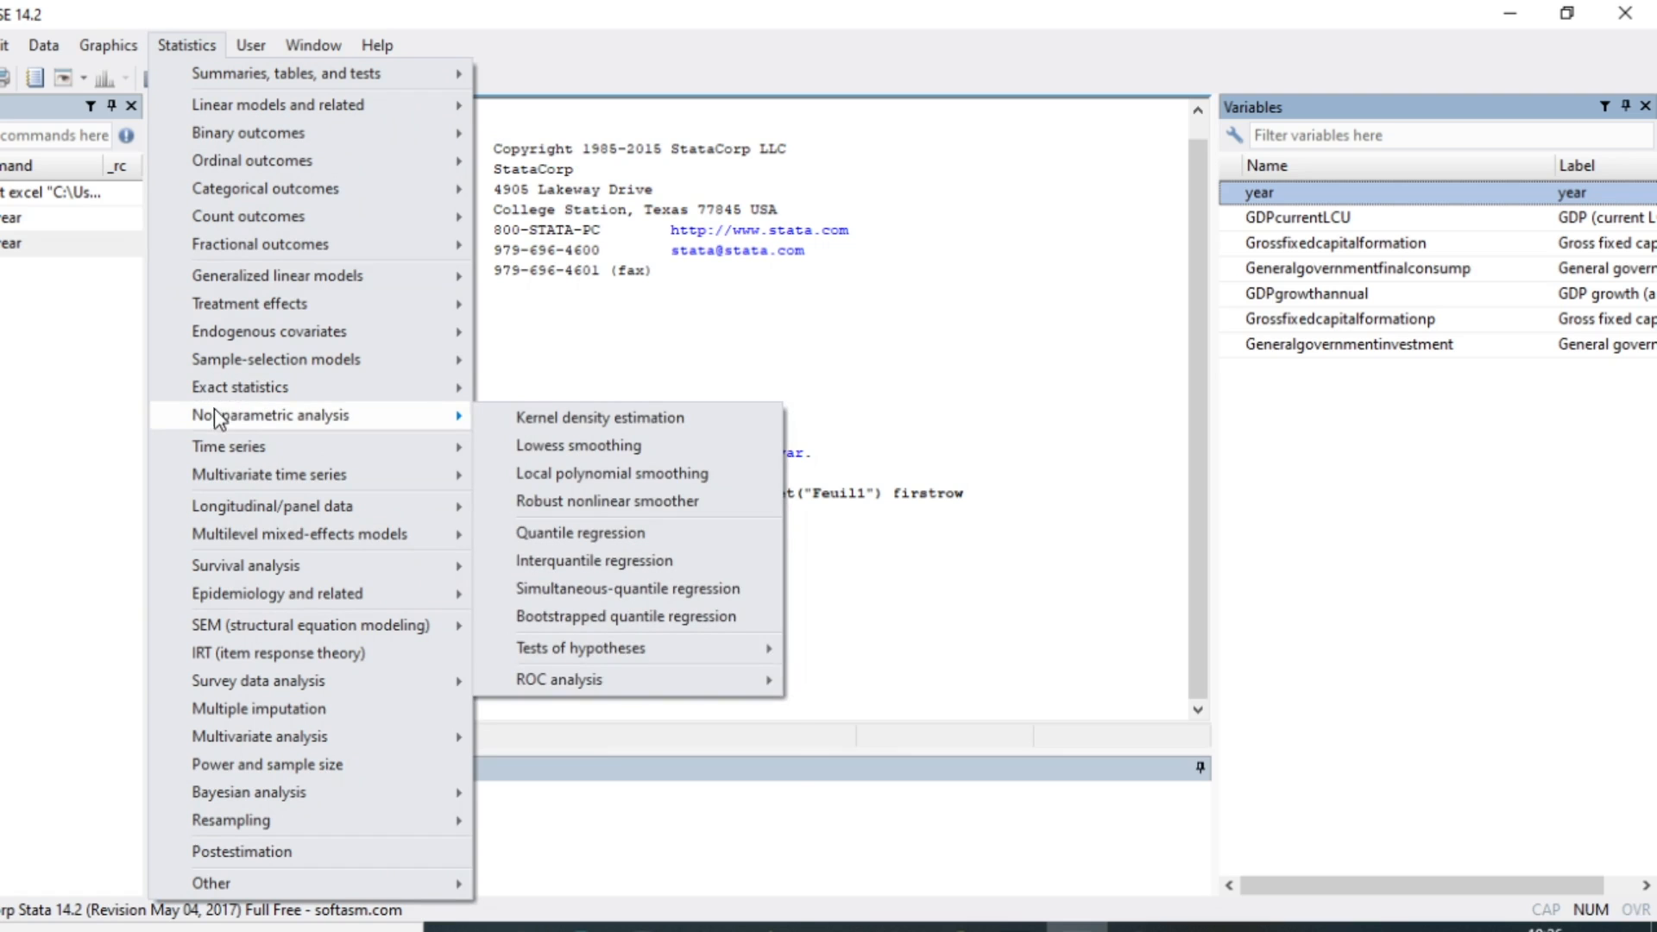
mouse_move(265, 682)
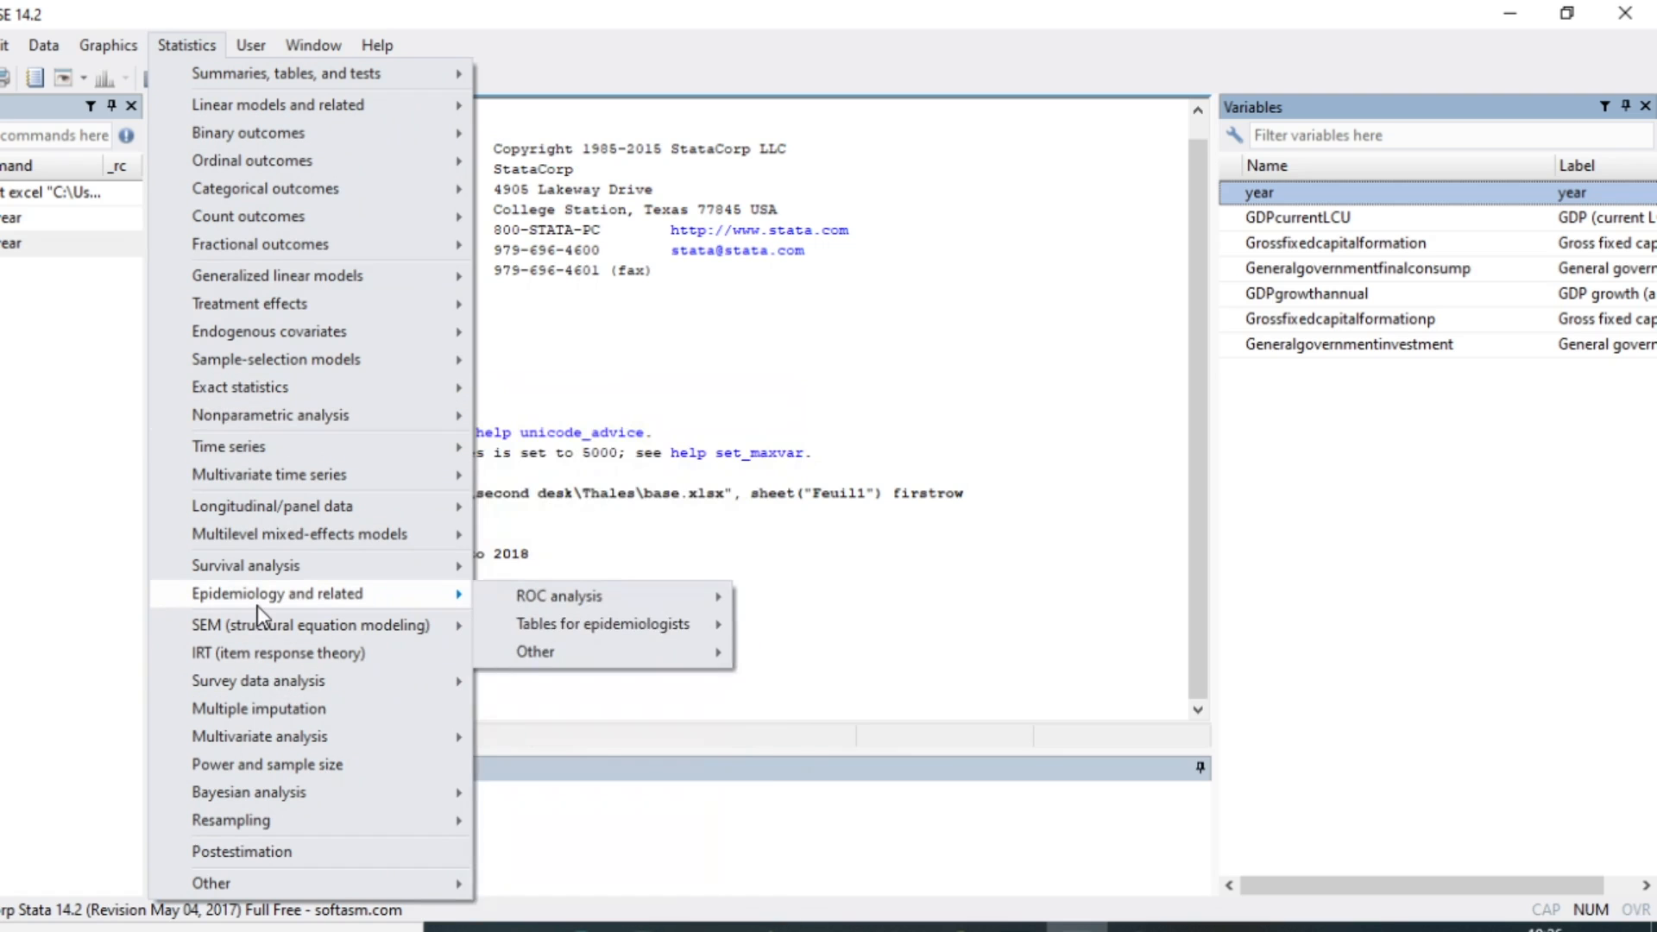
mouse_move(266, 453)
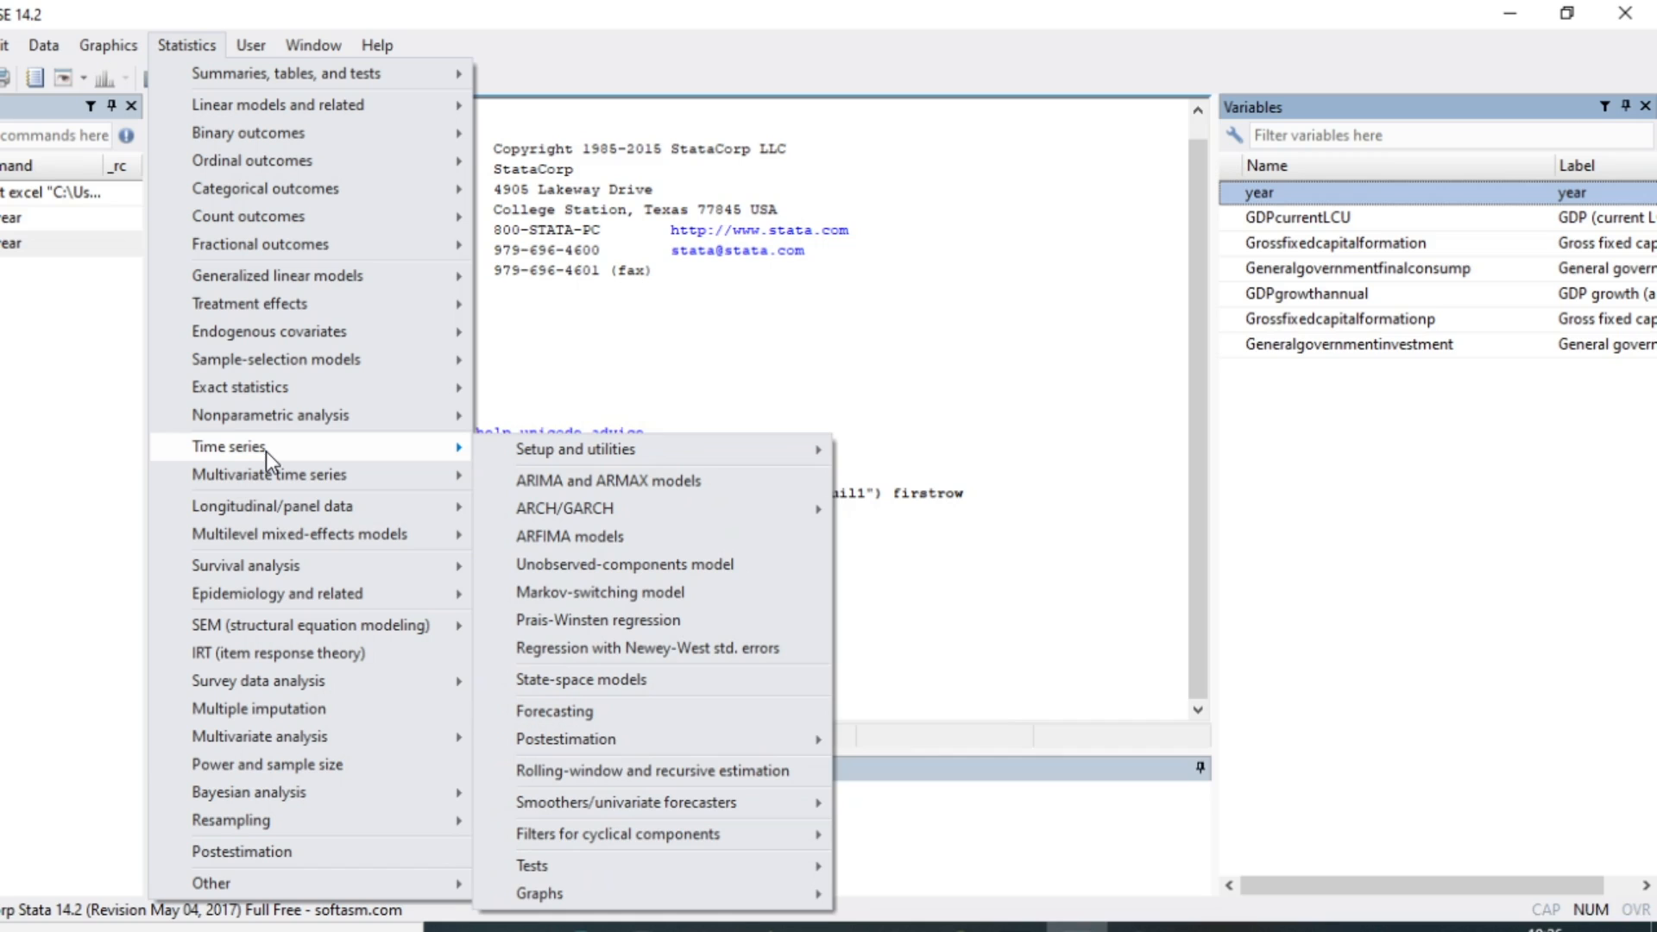
mouse_move(540, 453)
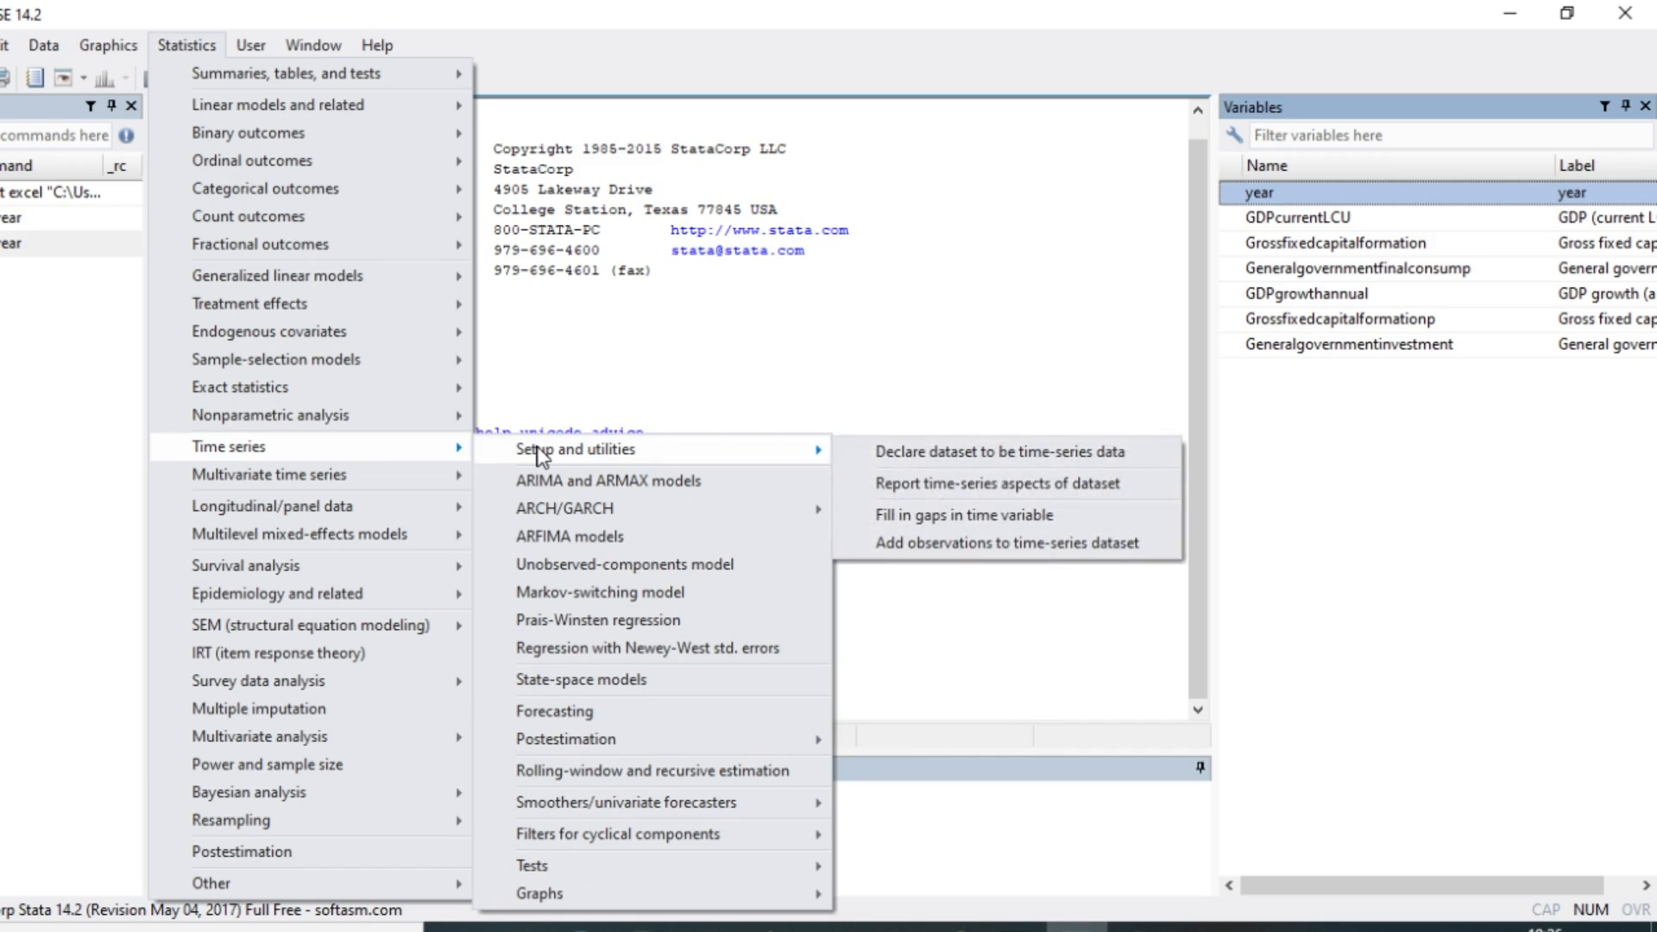
mouse_move(592, 872)
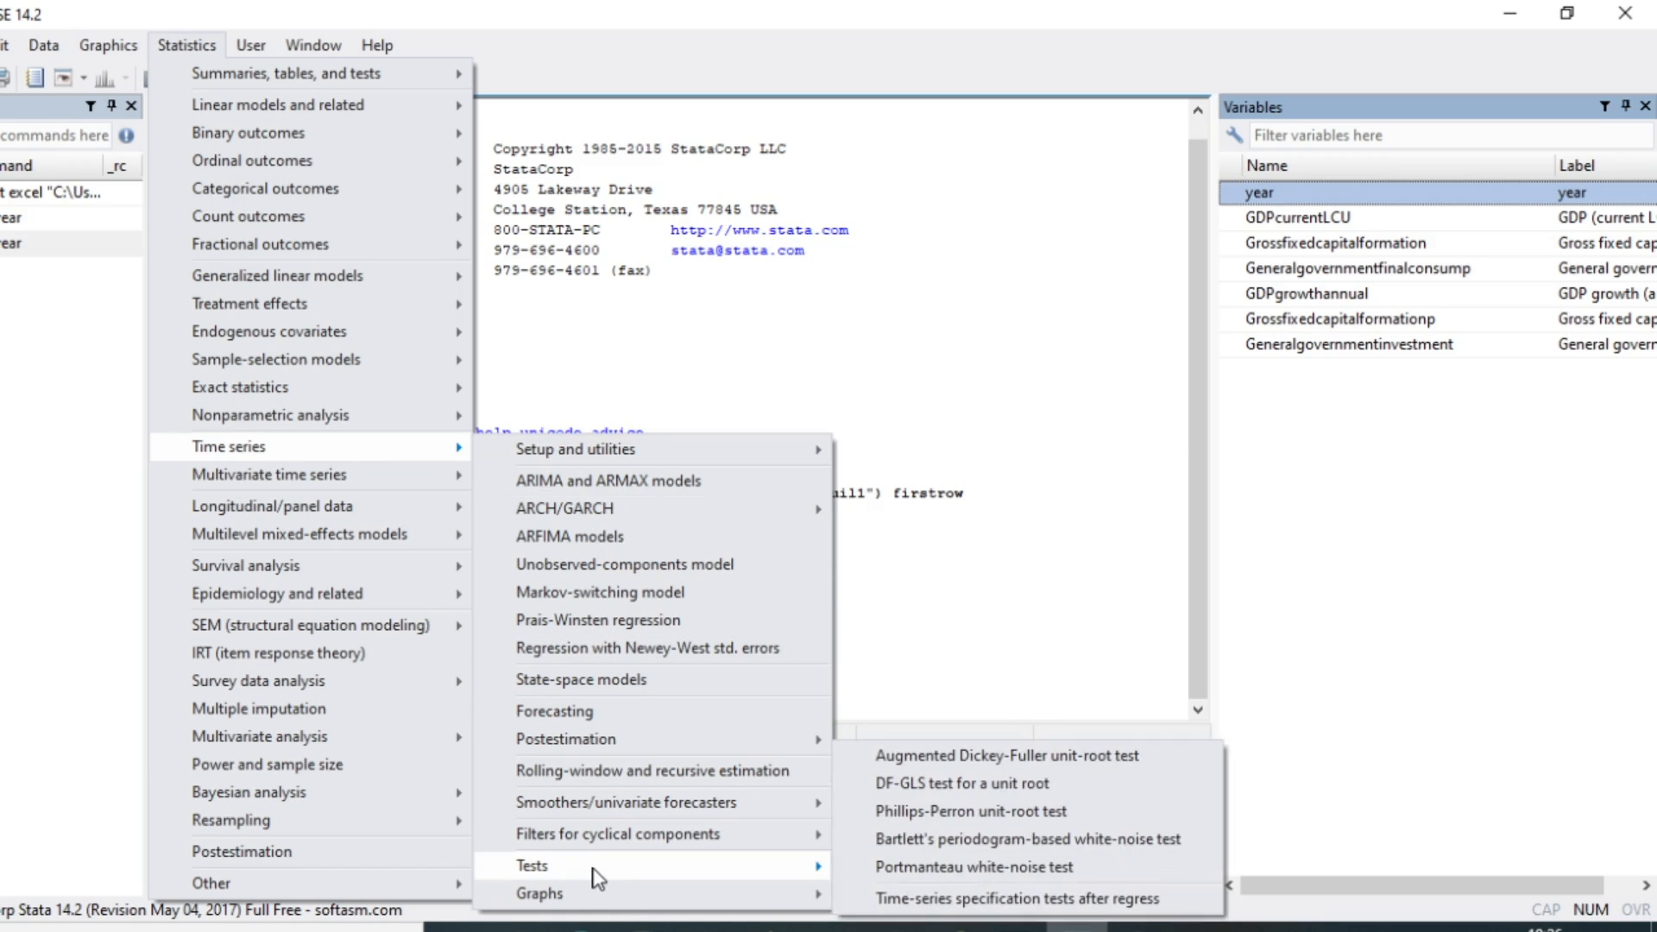
left_click(978, 758)
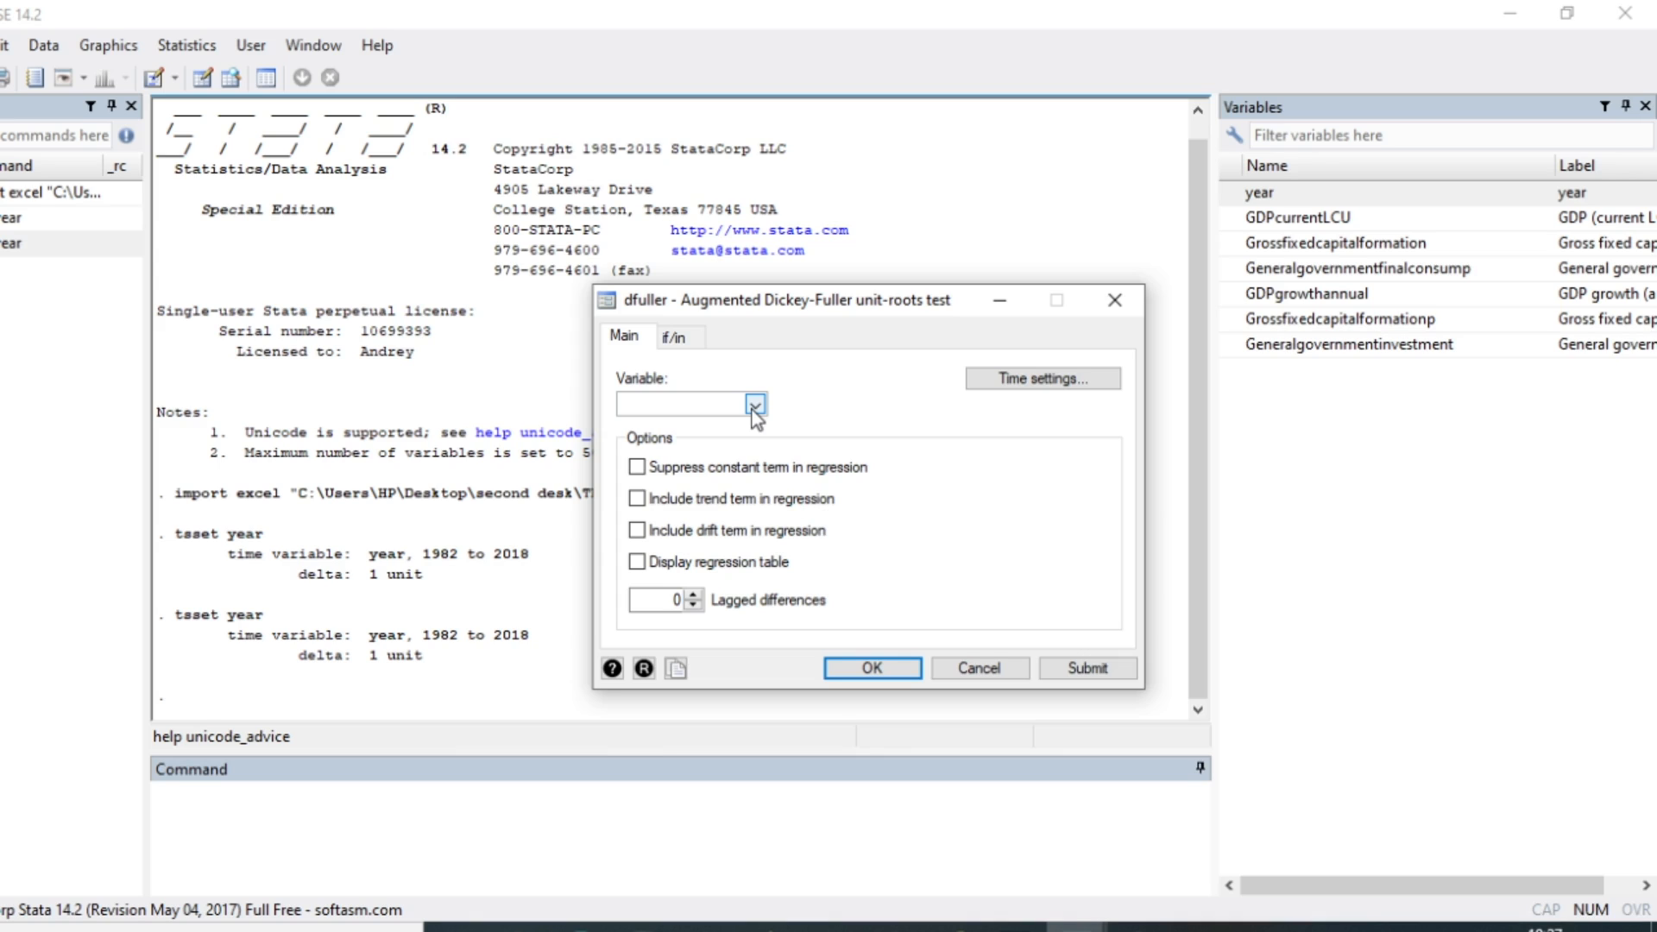
left_click(755, 406)
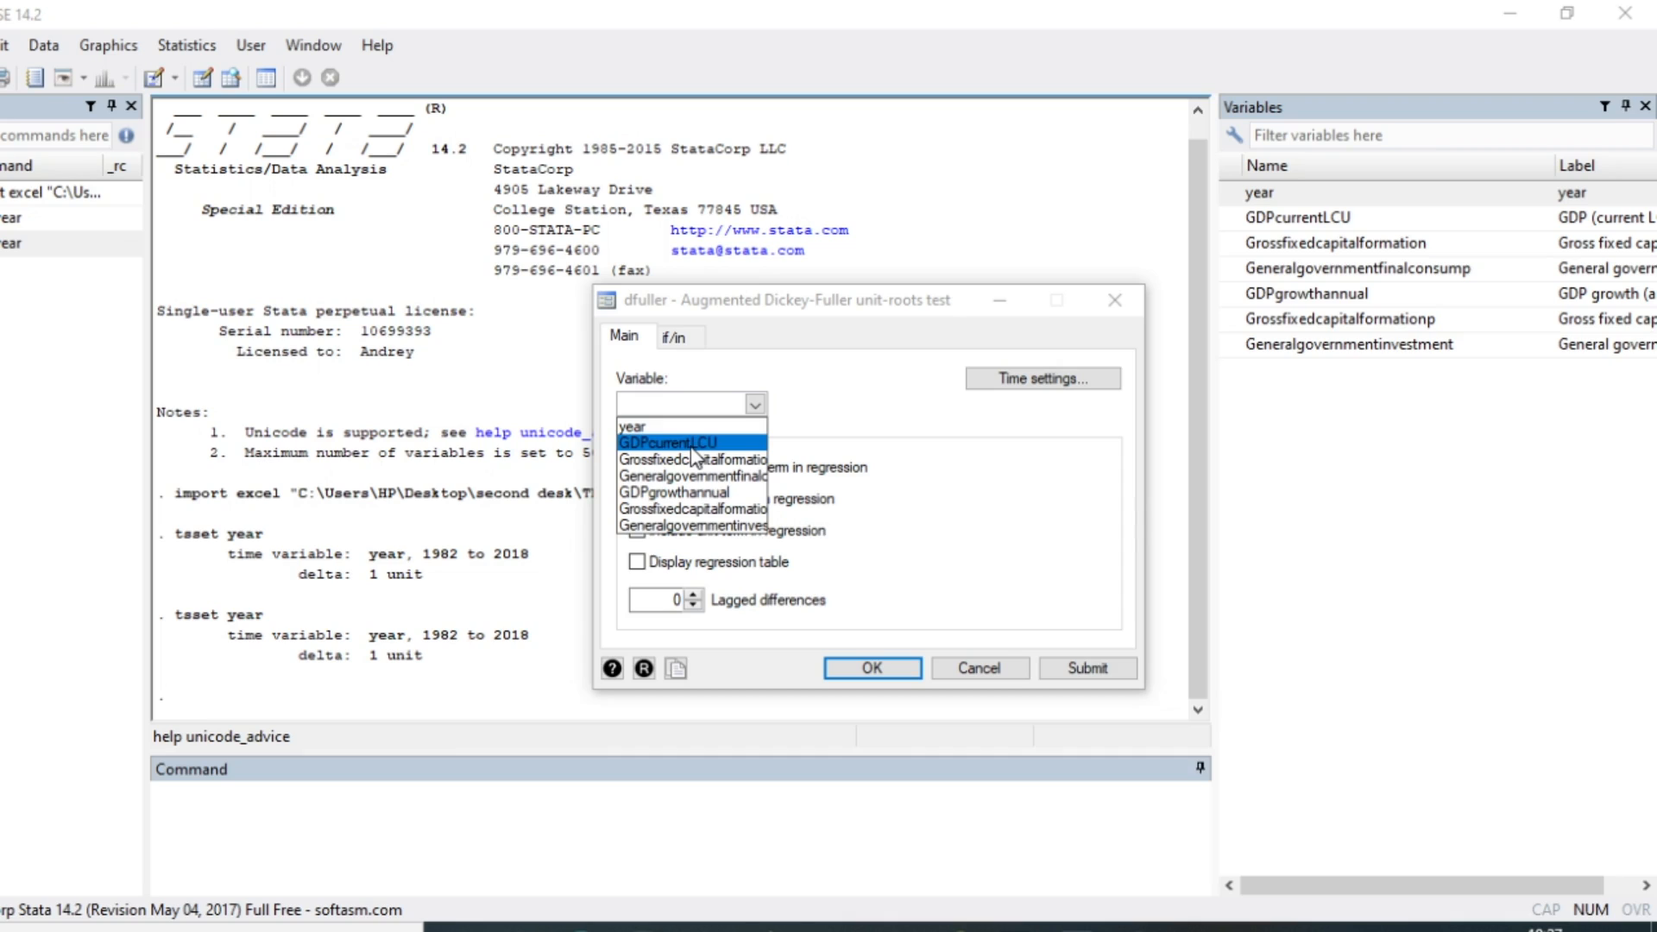
left_click(691, 445)
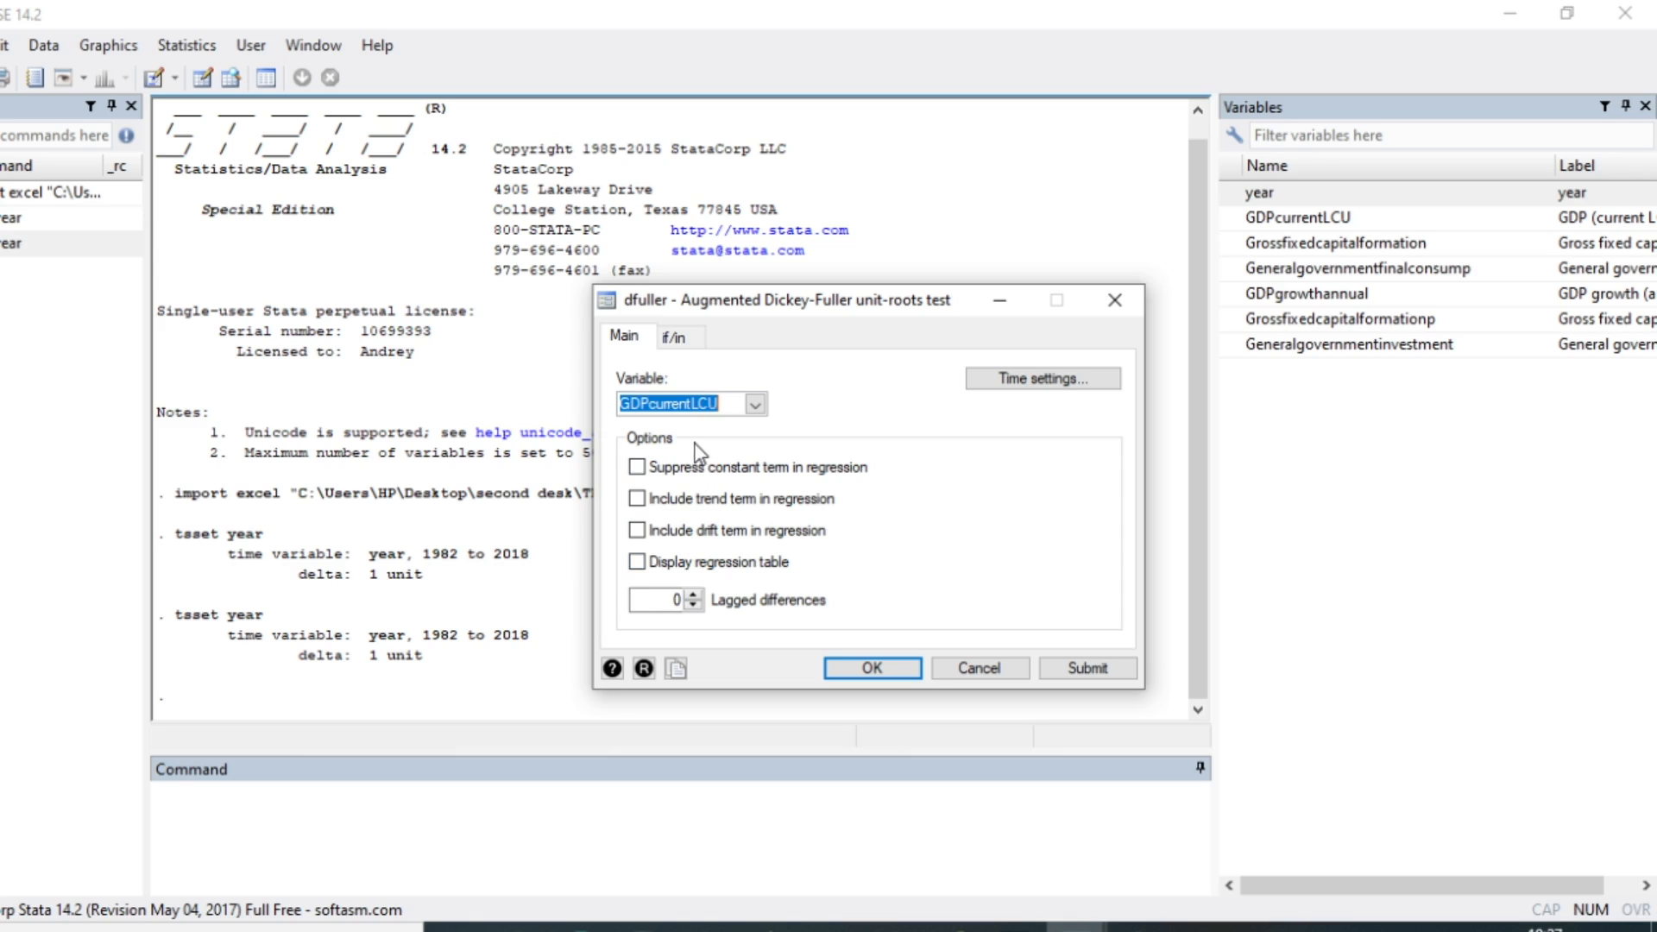
left_click(638, 531)
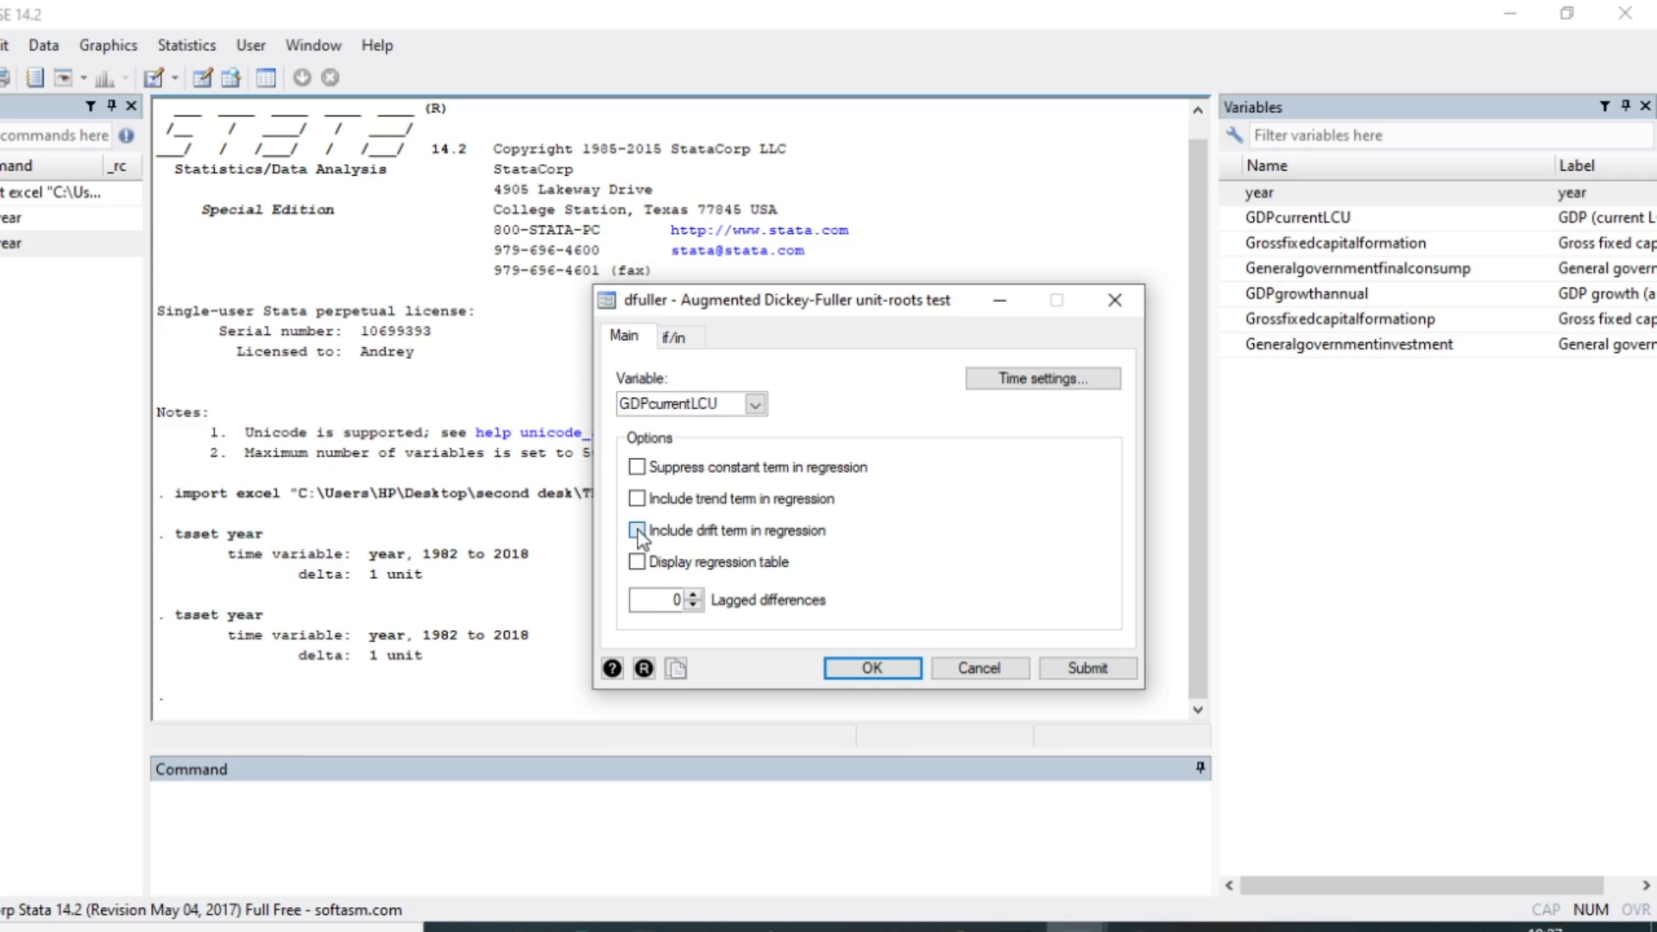
left_click(873, 668)
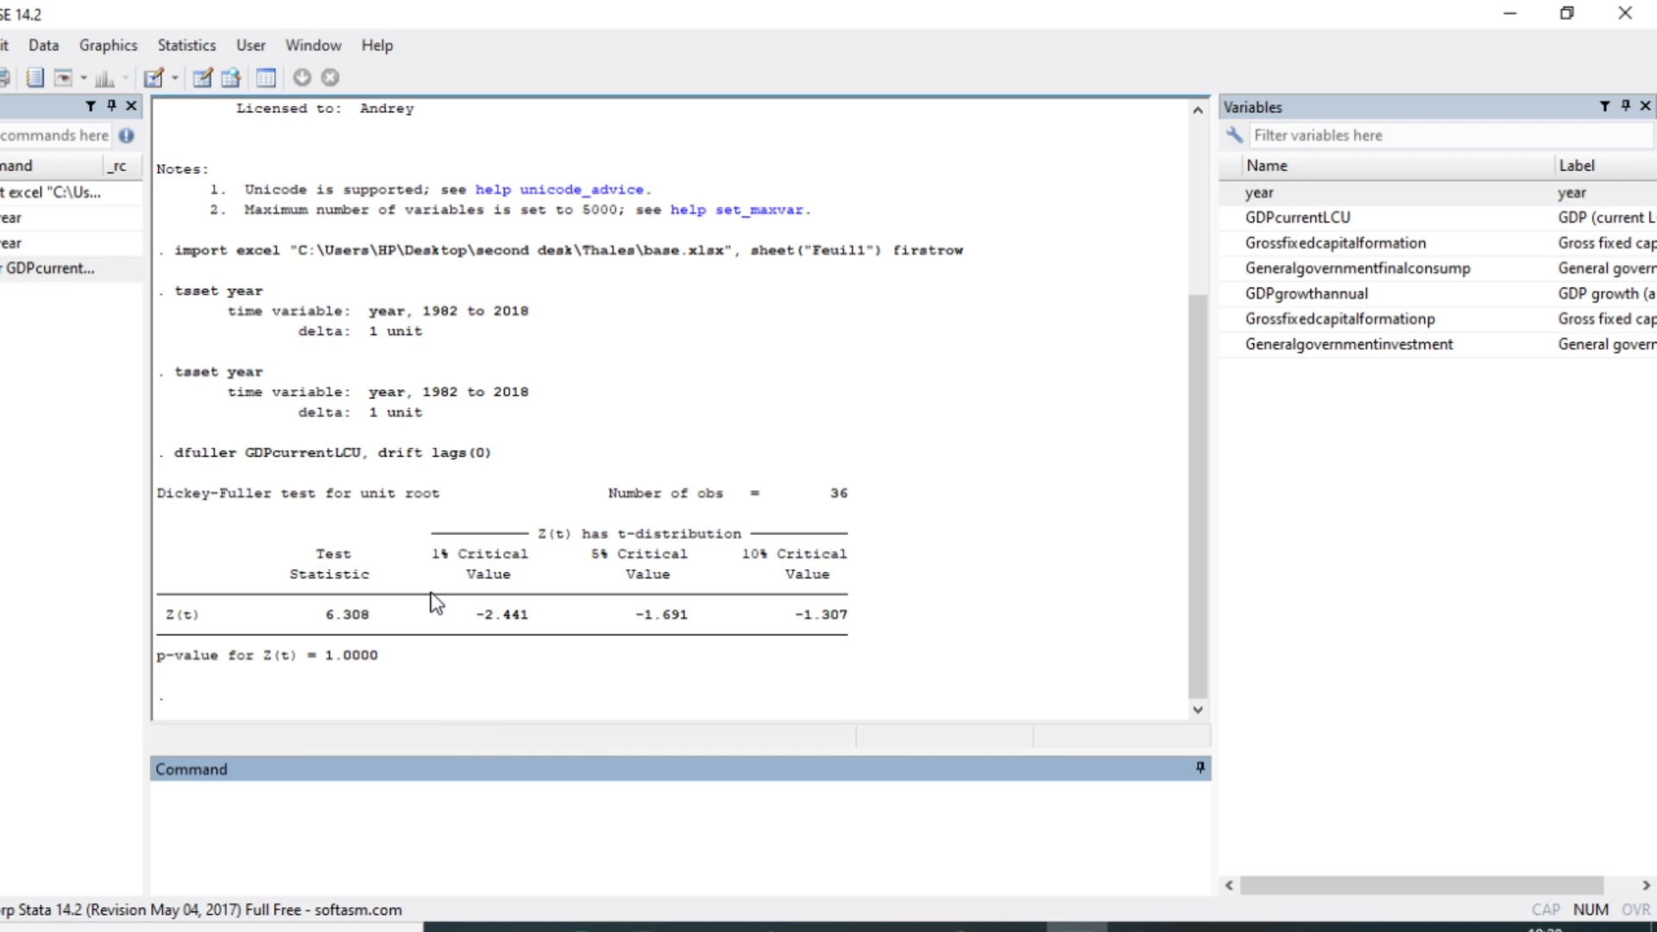
left_click(187, 45)
mouse_move(273, 445)
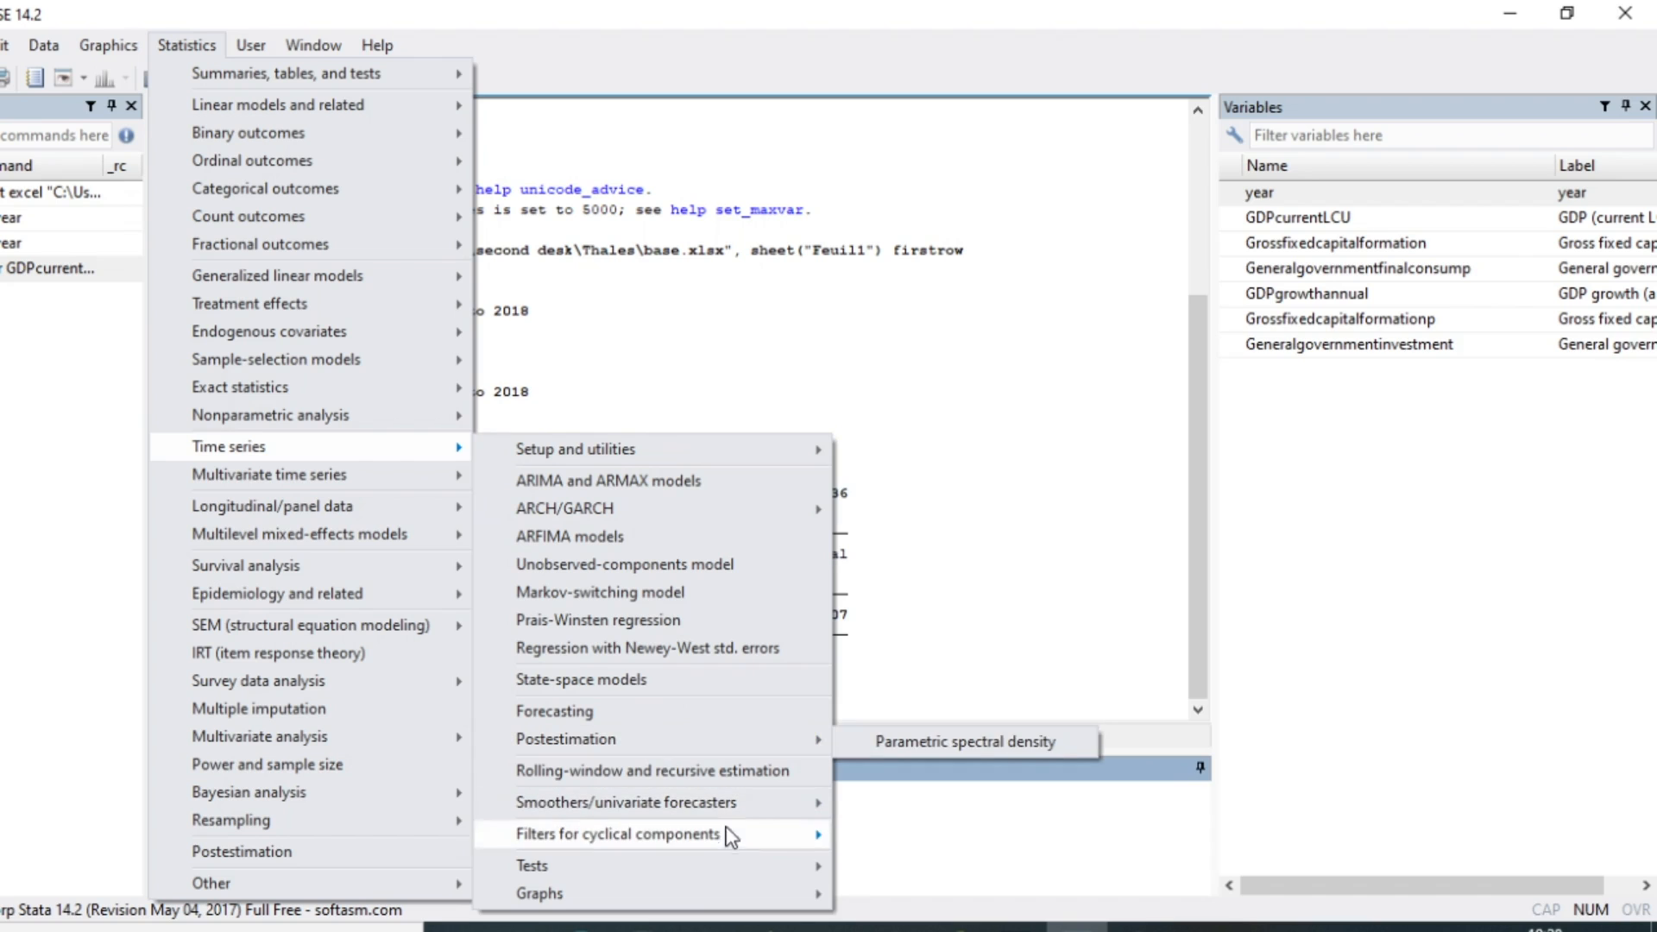
mouse_move(777, 866)
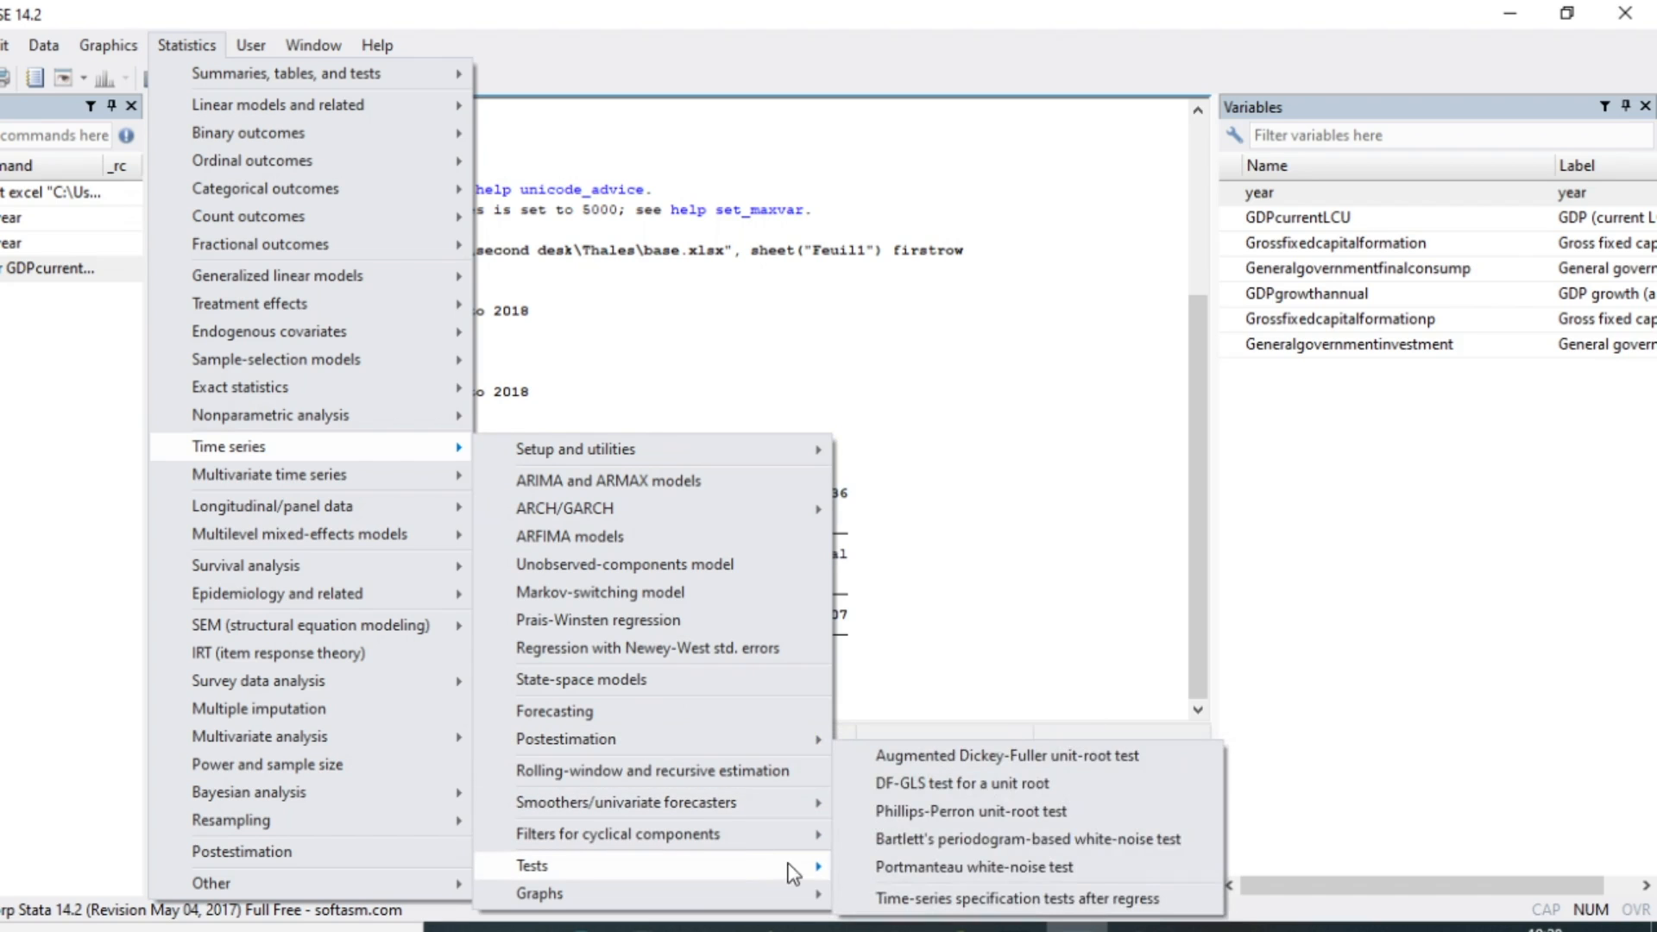
left_click(960, 759)
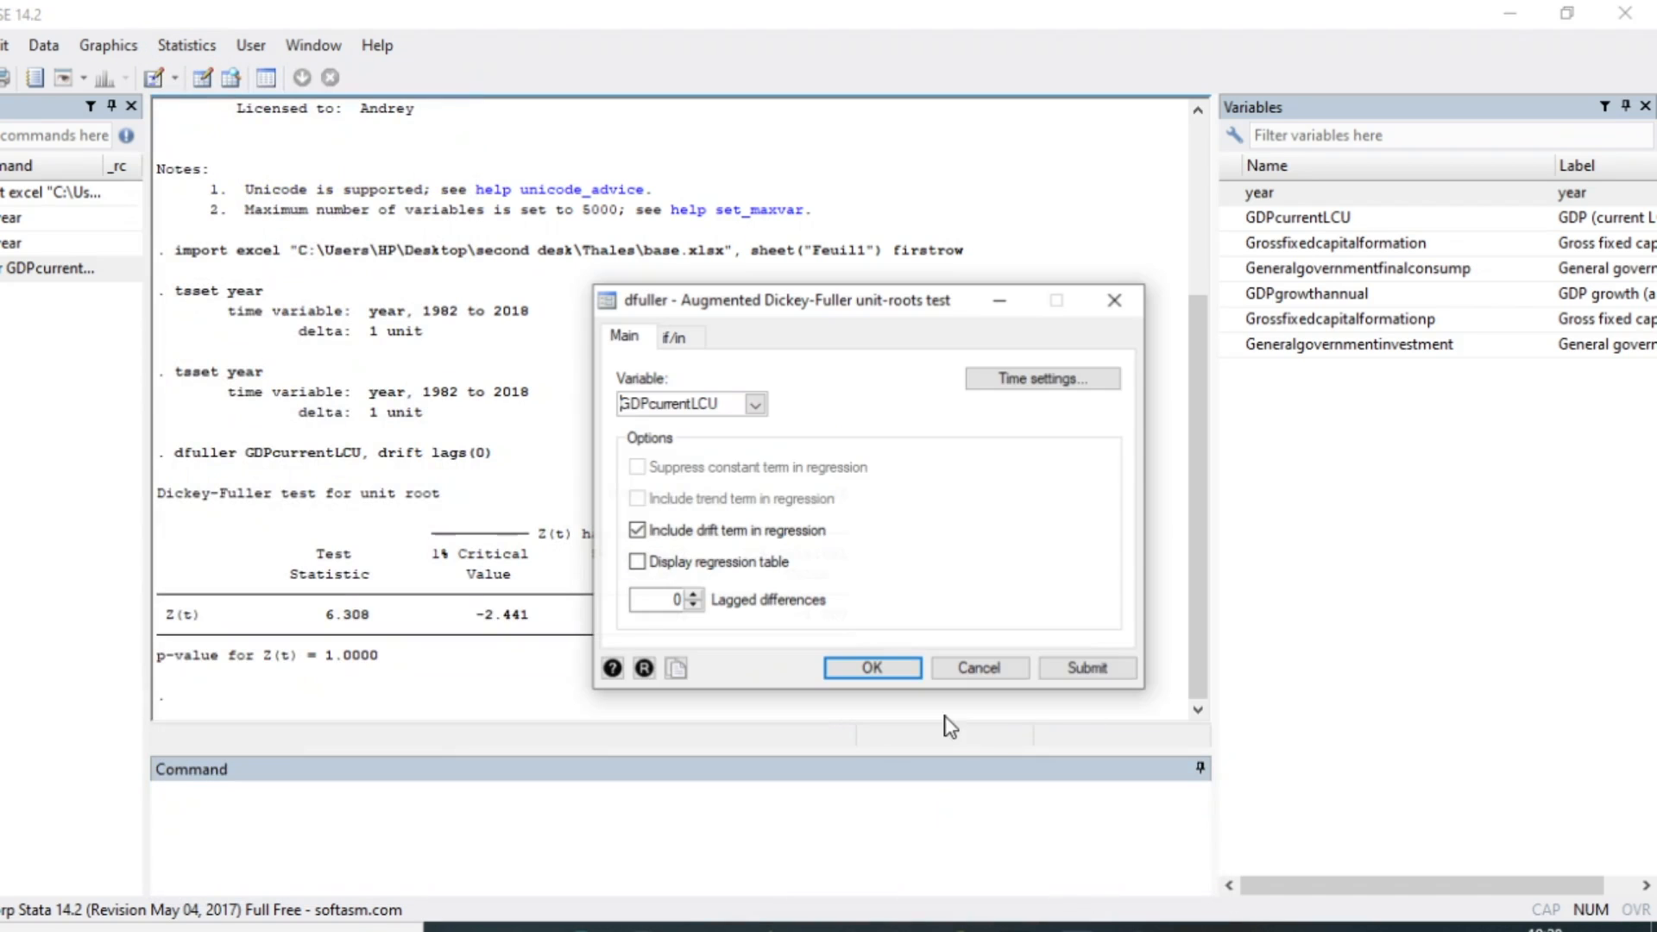
left_click(757, 405)
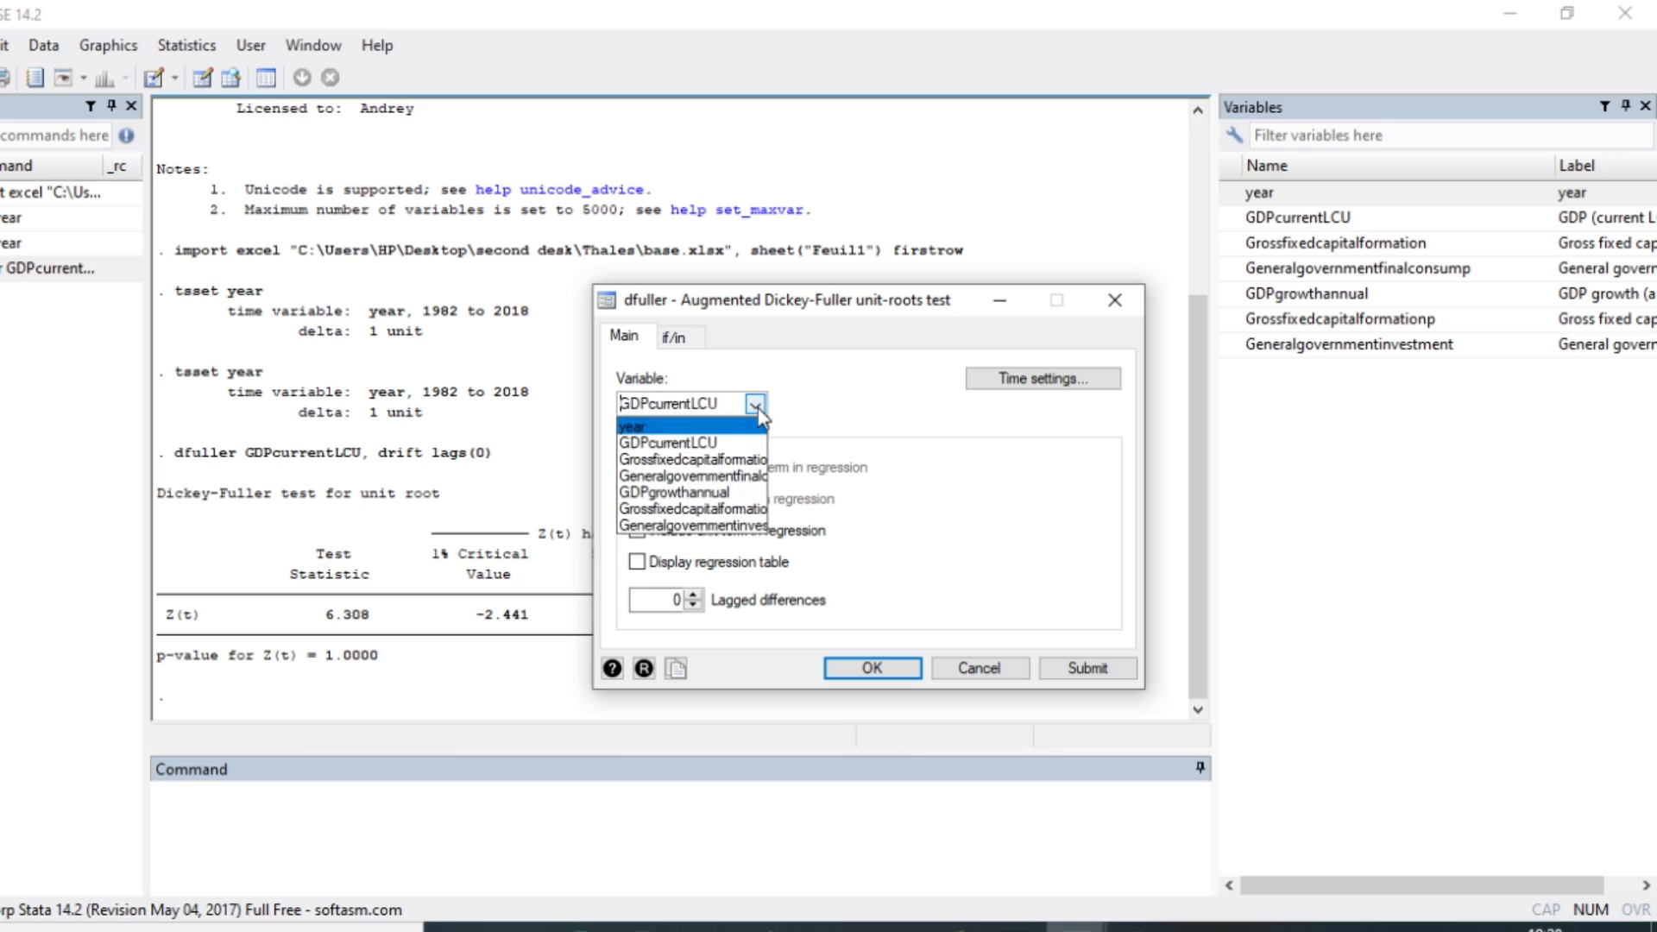
left_click(1137, 318)
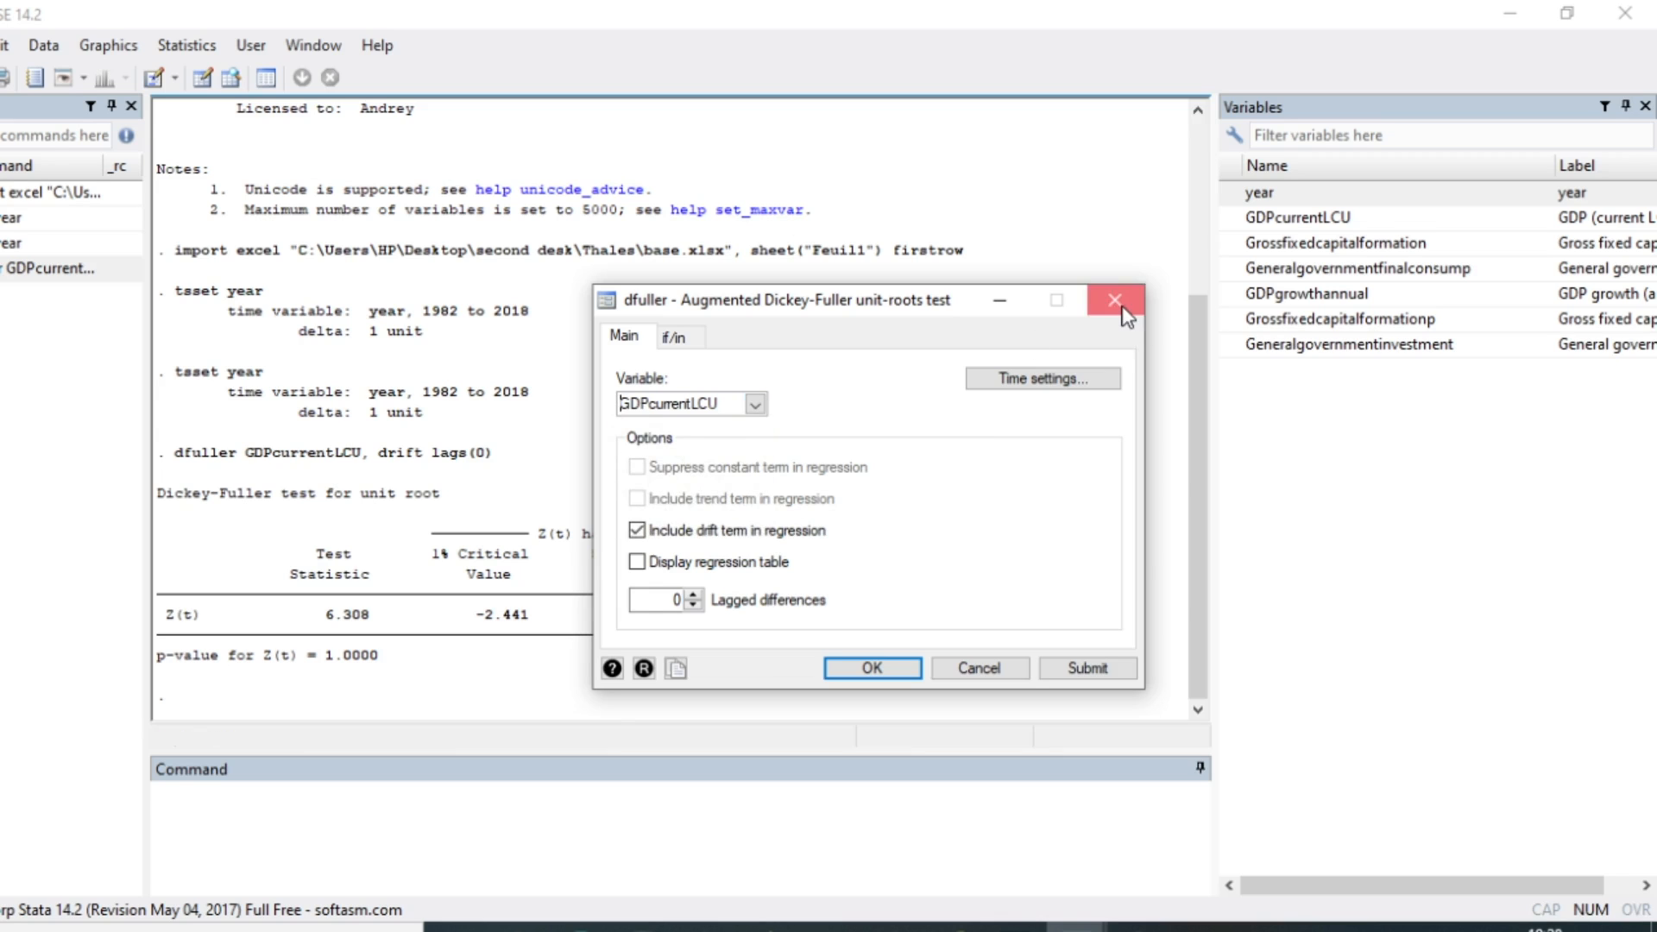
left_click(1120, 306)
Step: Run a Phillips-Perron unit-root test on GDPcurrentLCU with the default lags
left_click(186, 44)
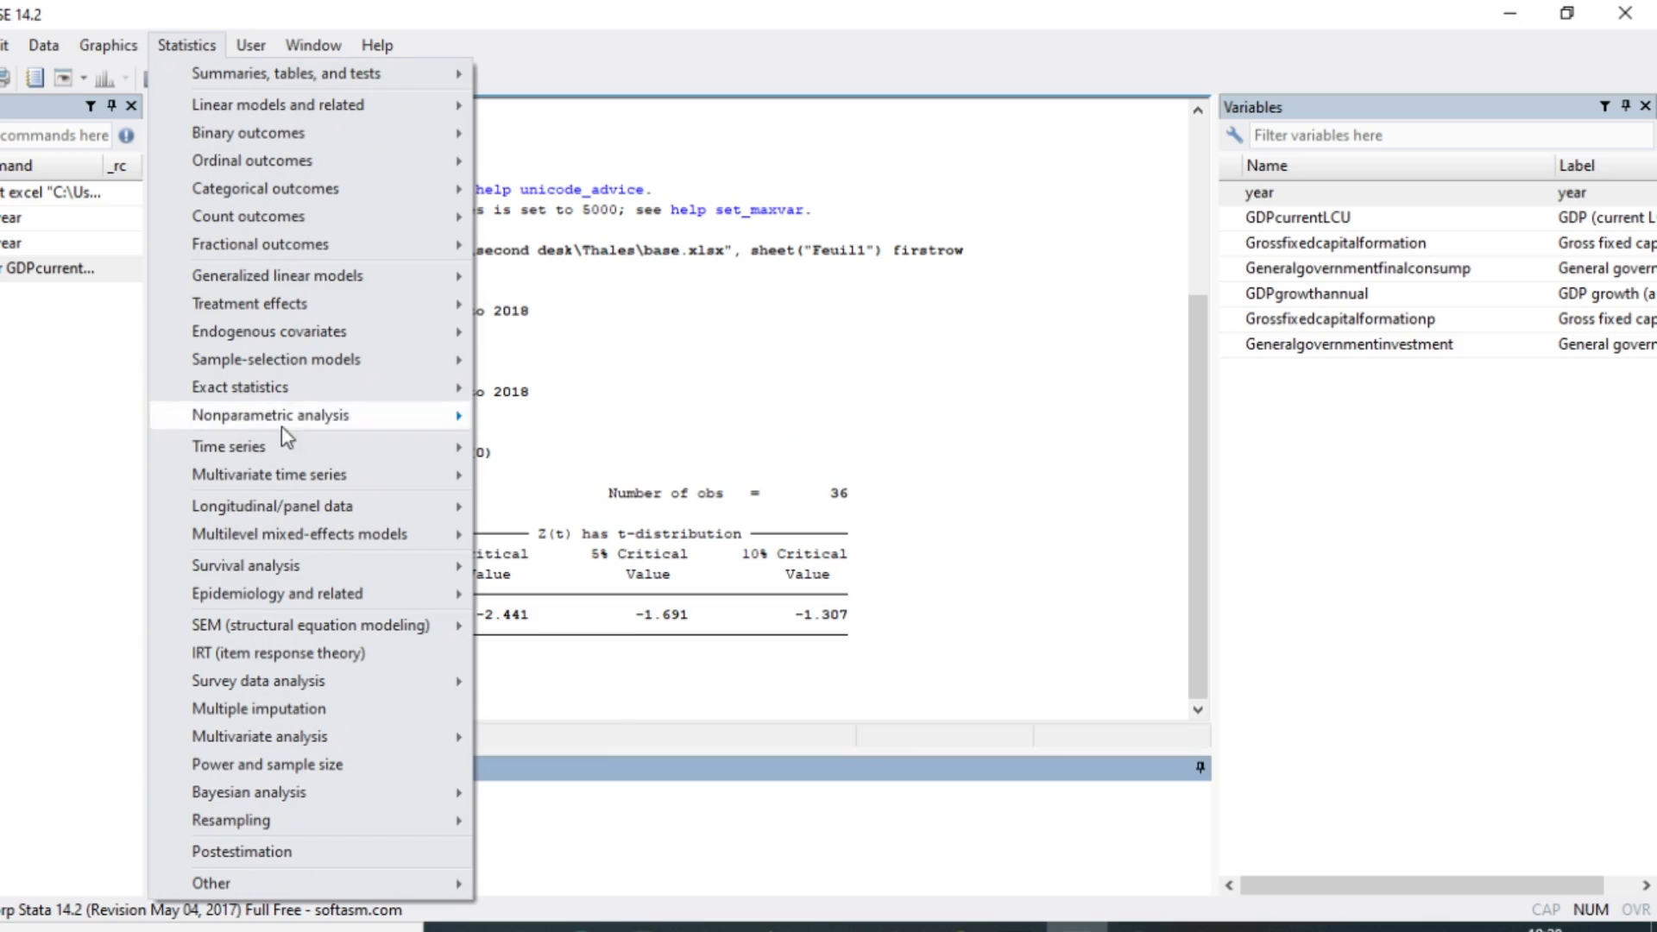
mouse_move(401, 450)
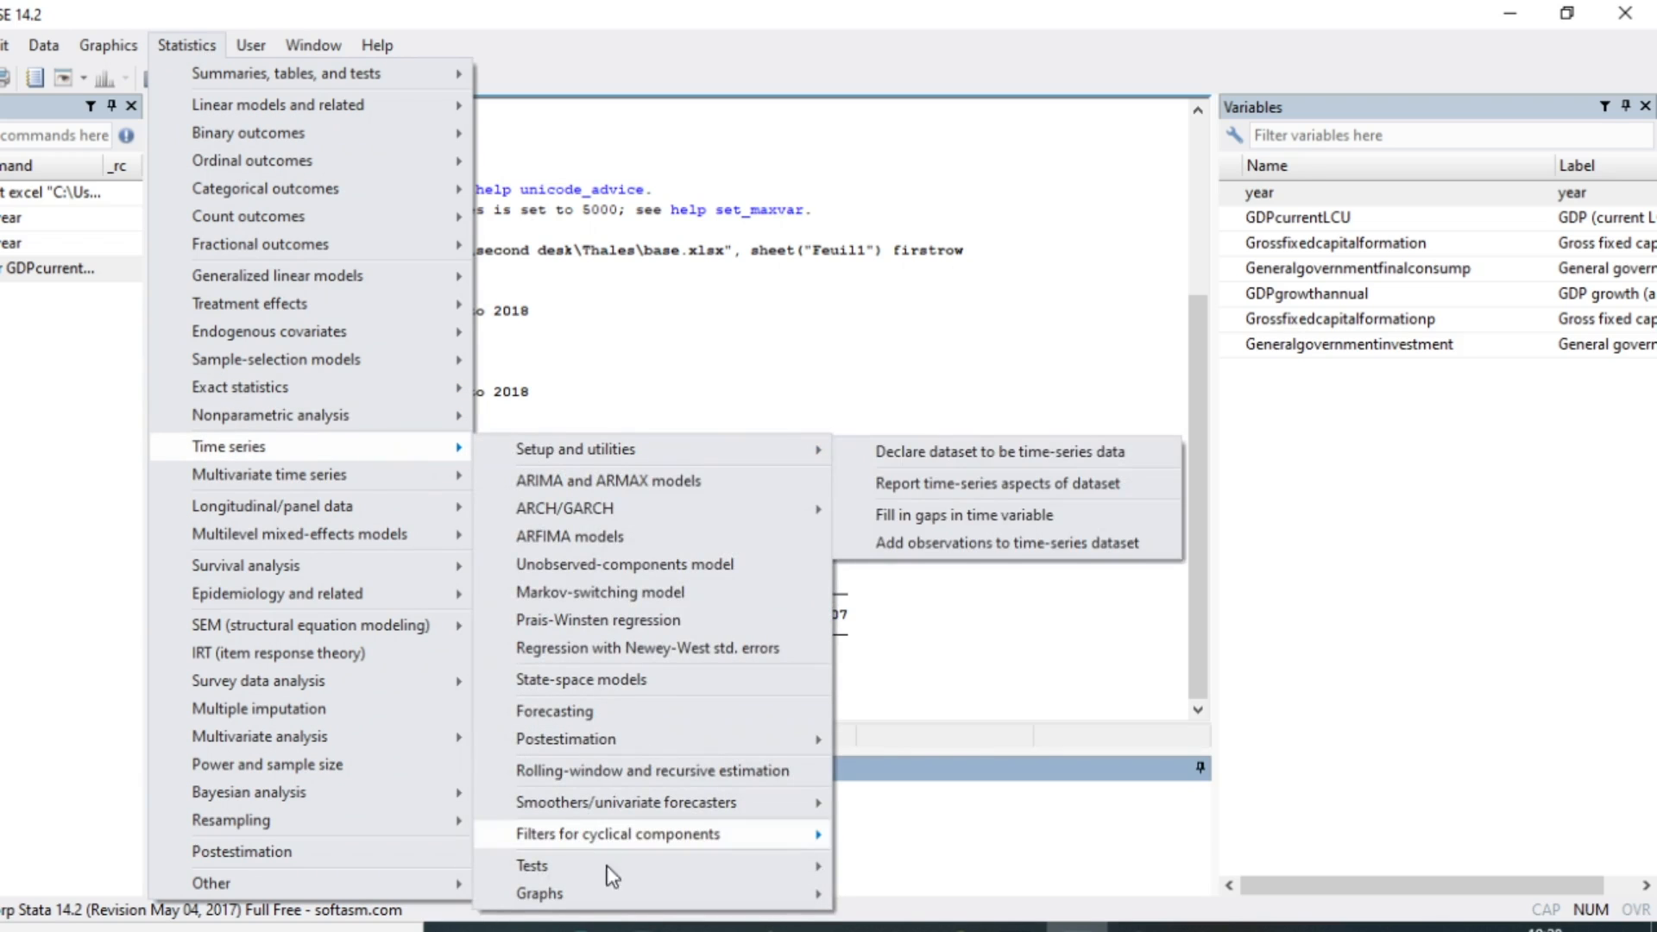
mouse_move(744, 870)
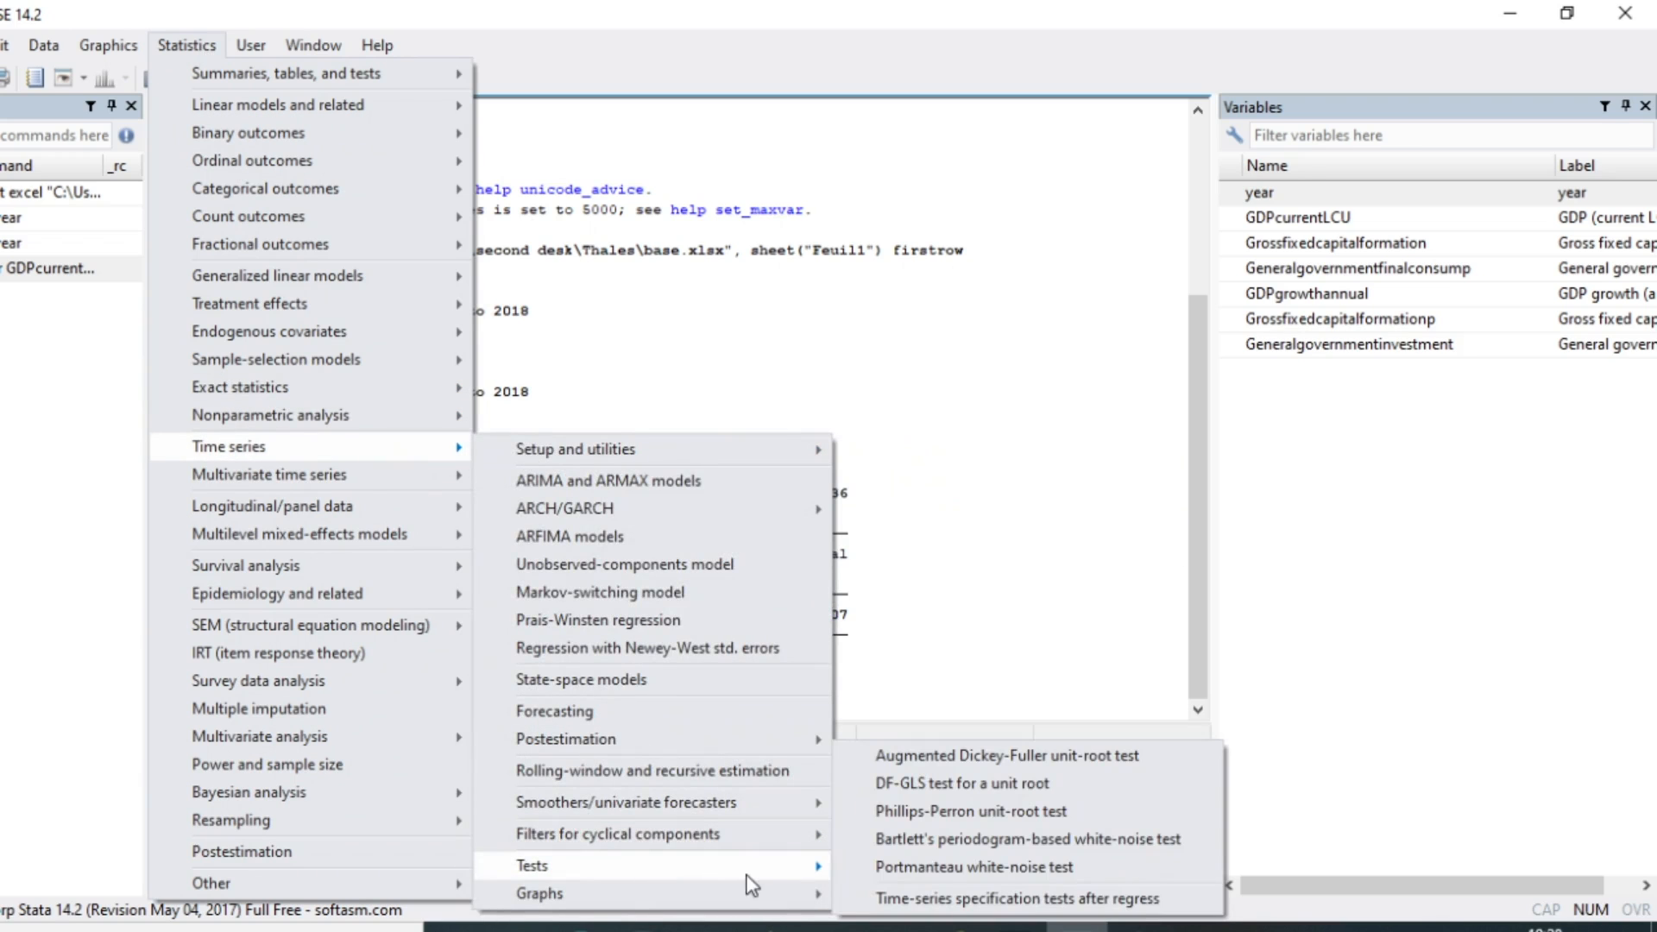
left_click(934, 816)
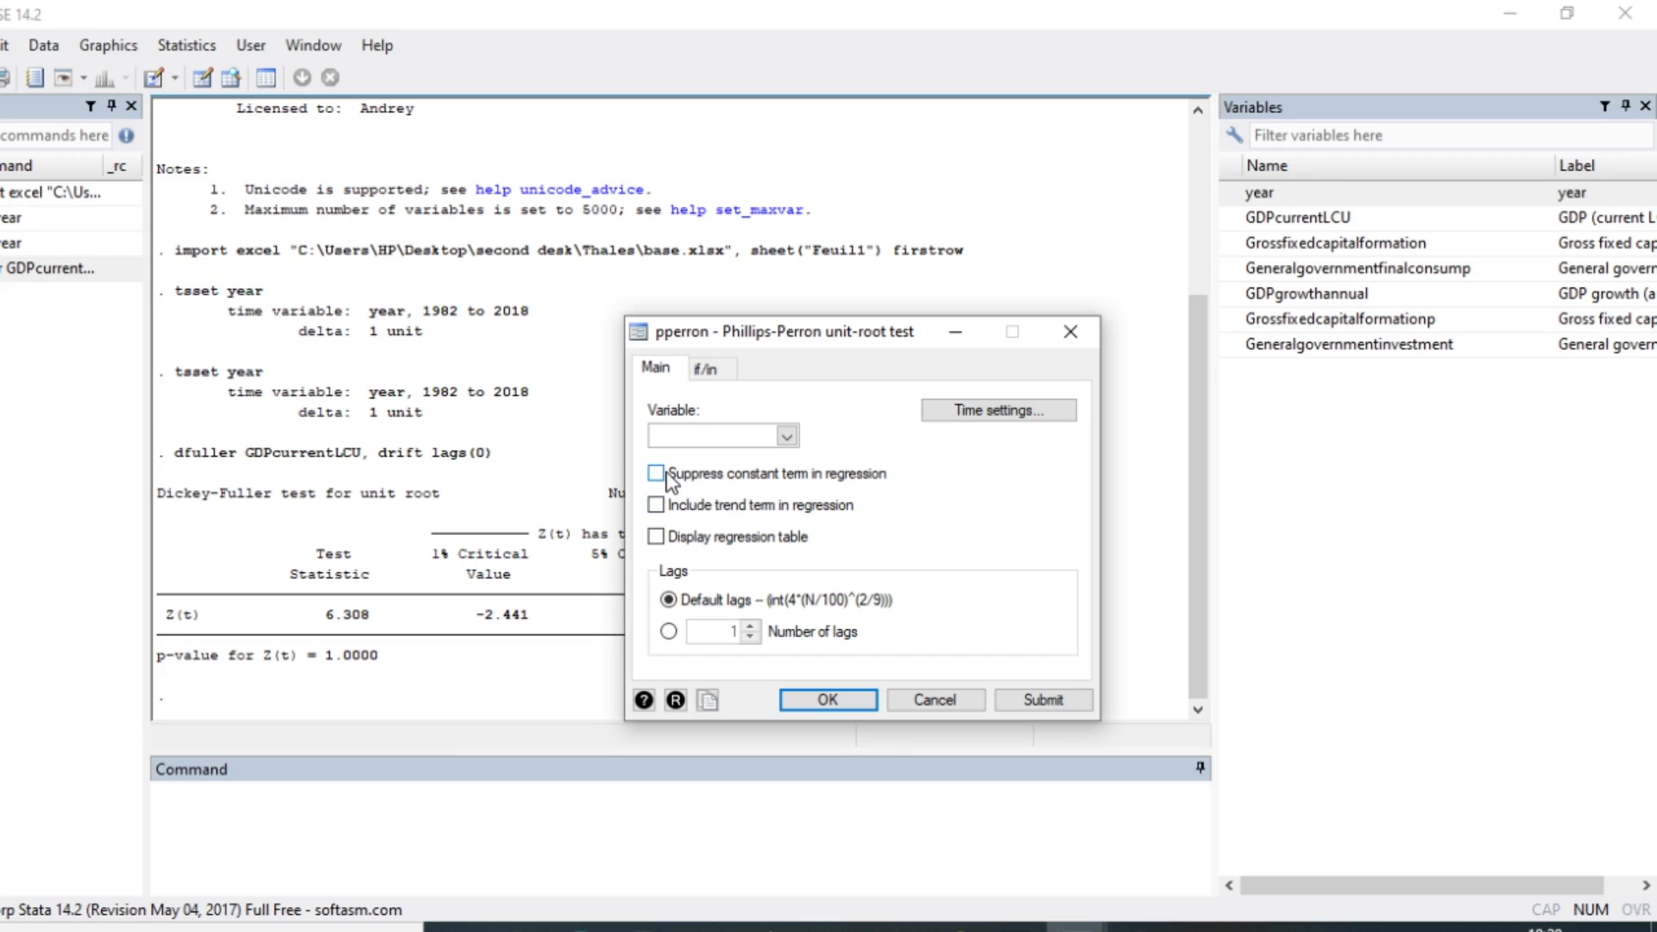
left_click(787, 437)
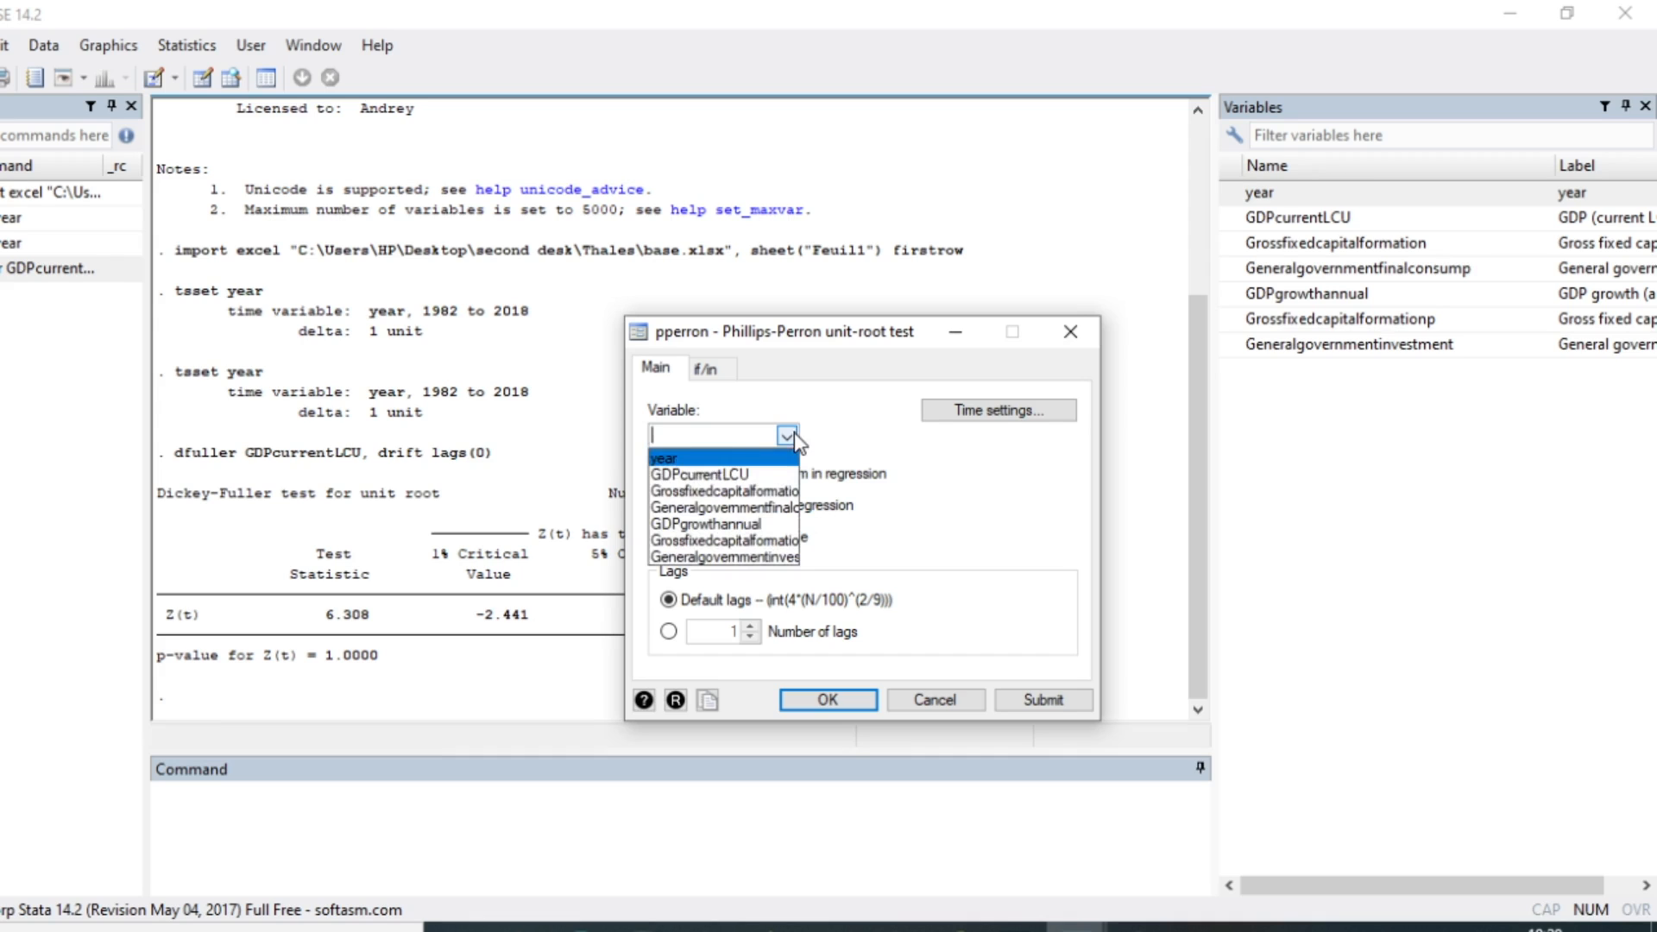
left_click(680, 472)
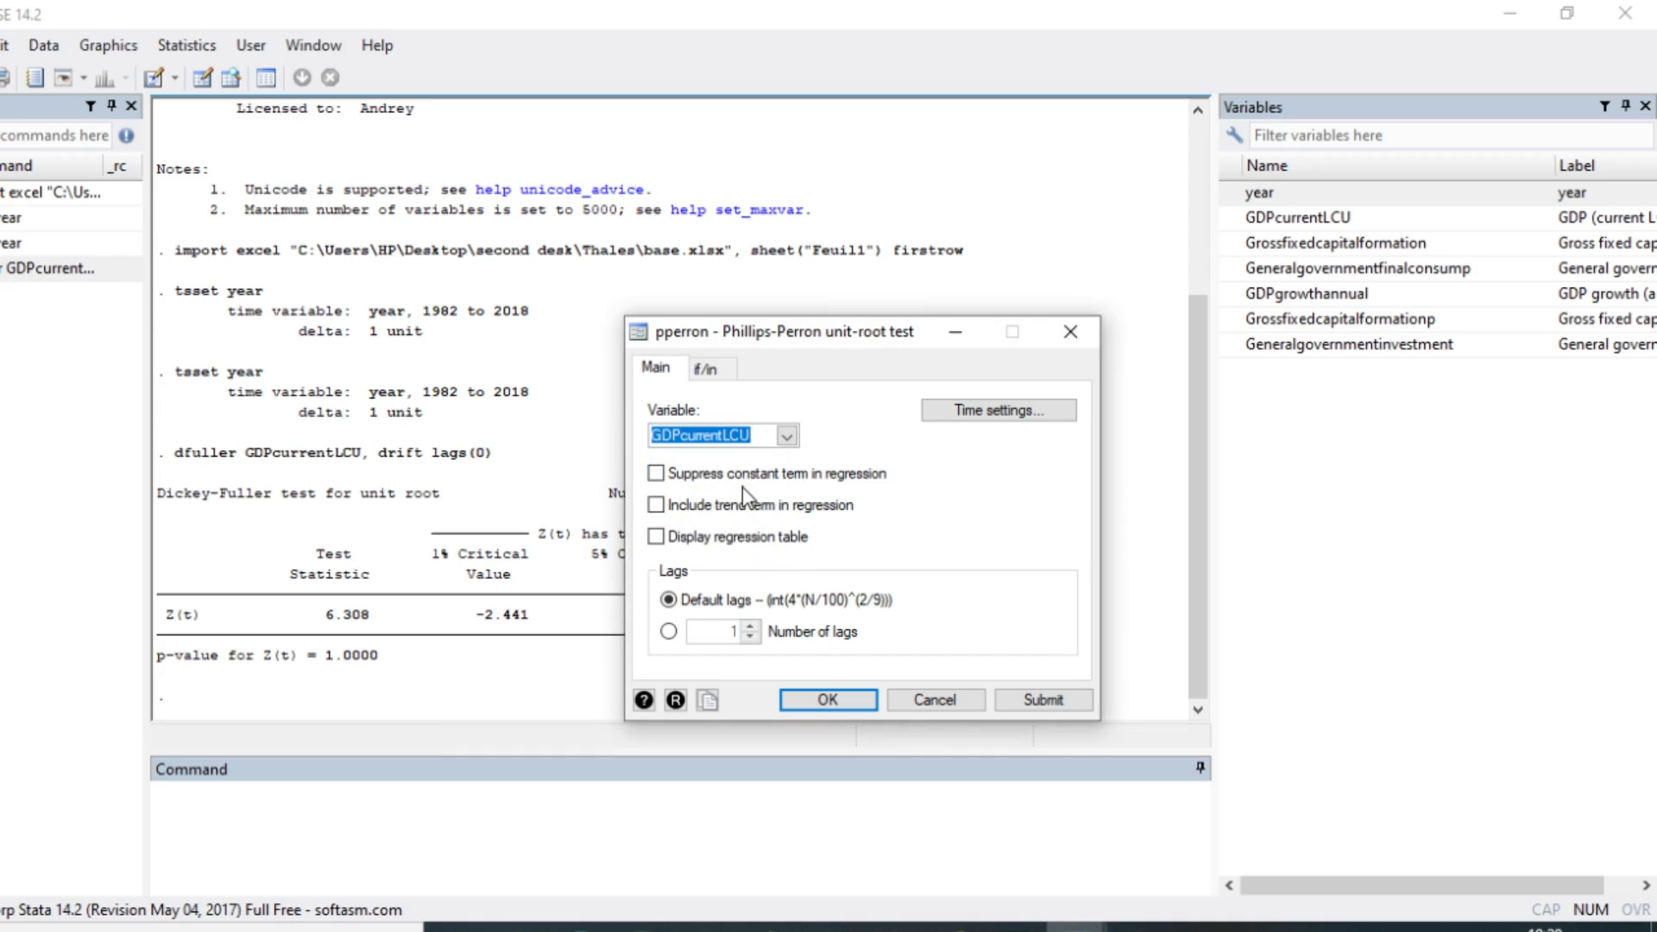
left_click(844, 702)
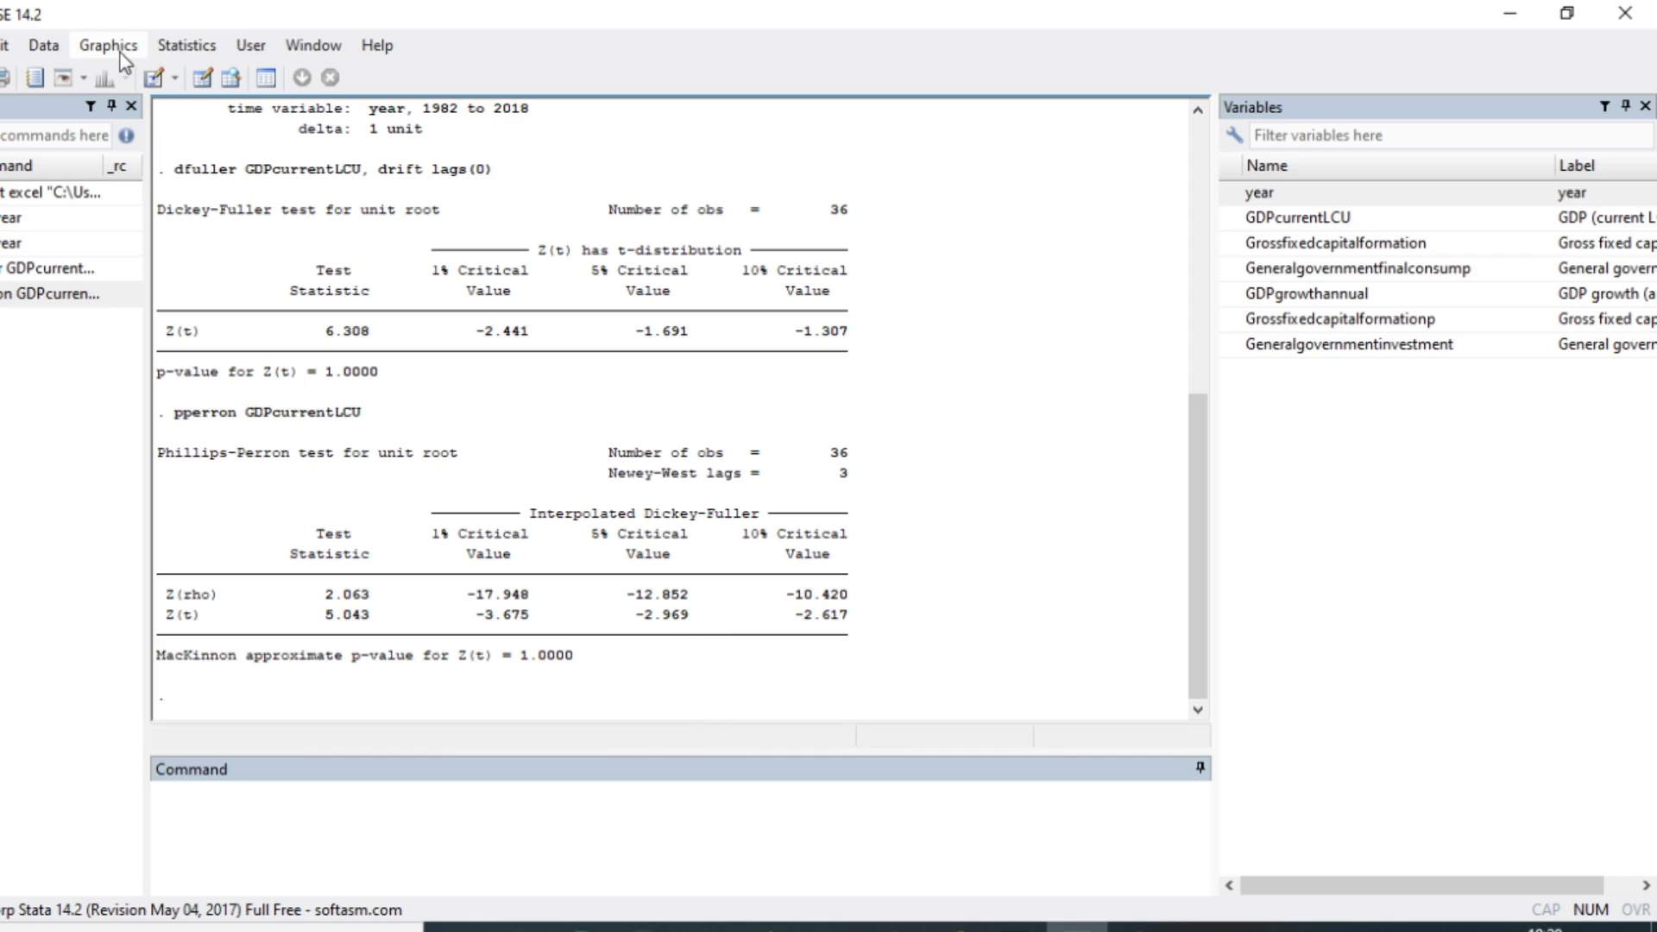
Step: Run an Augmented Dickey-Fuller unit-root test on GDPgrowthannual with a drift term and 0 lagged differences
left_click(186, 45)
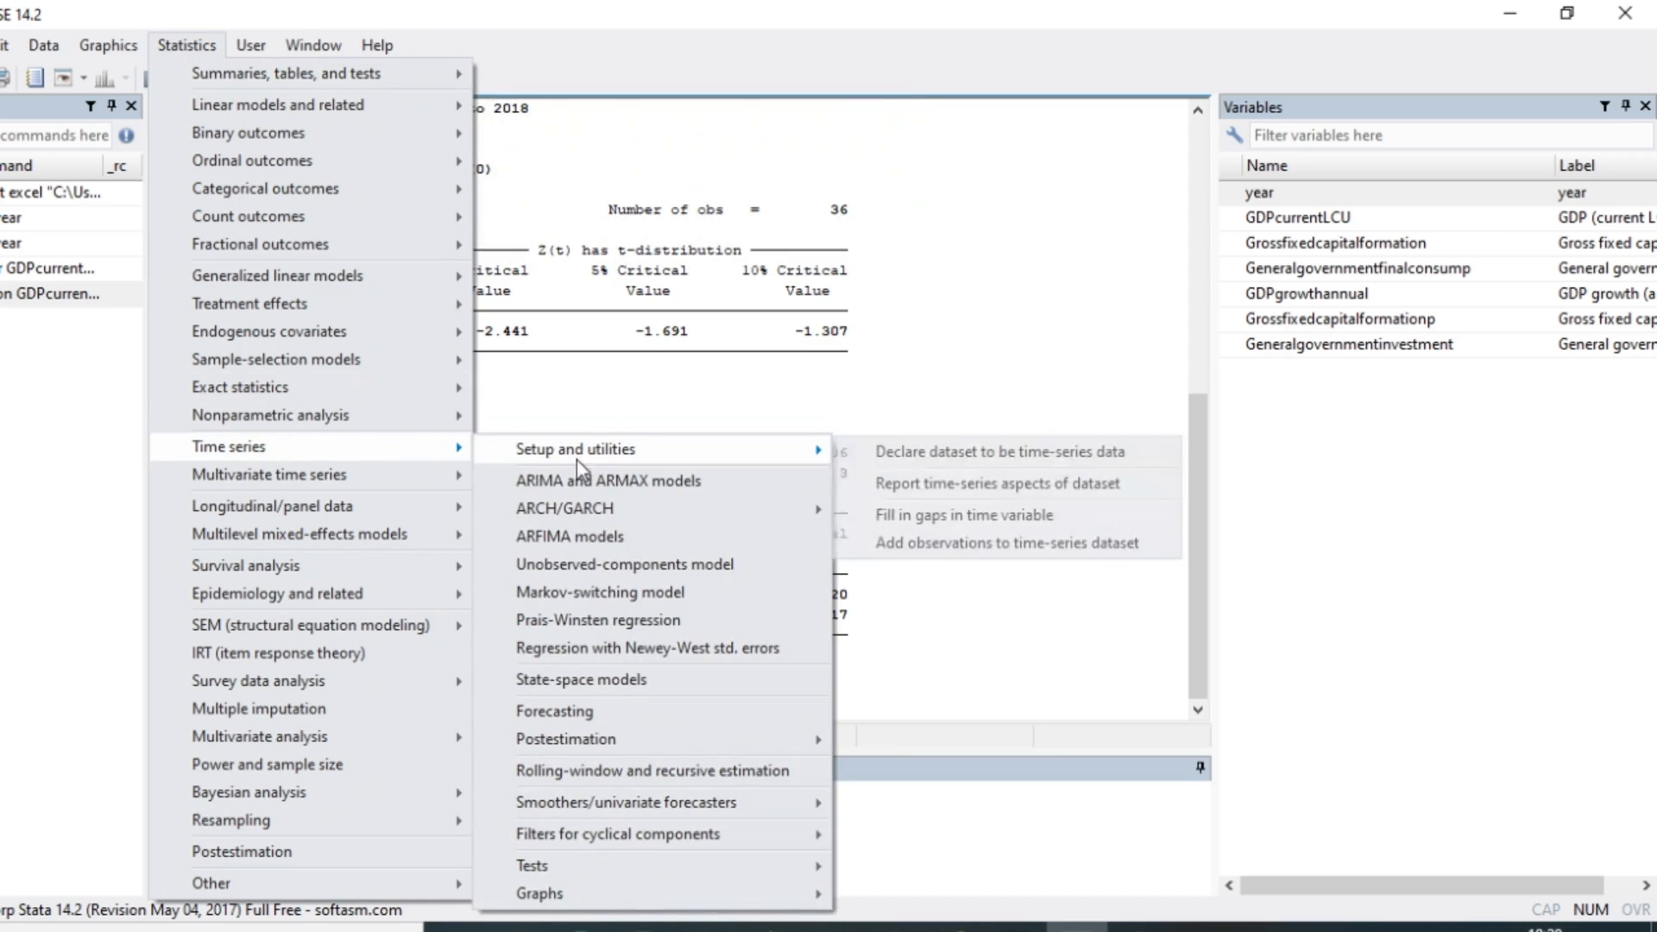
mouse_move(568, 739)
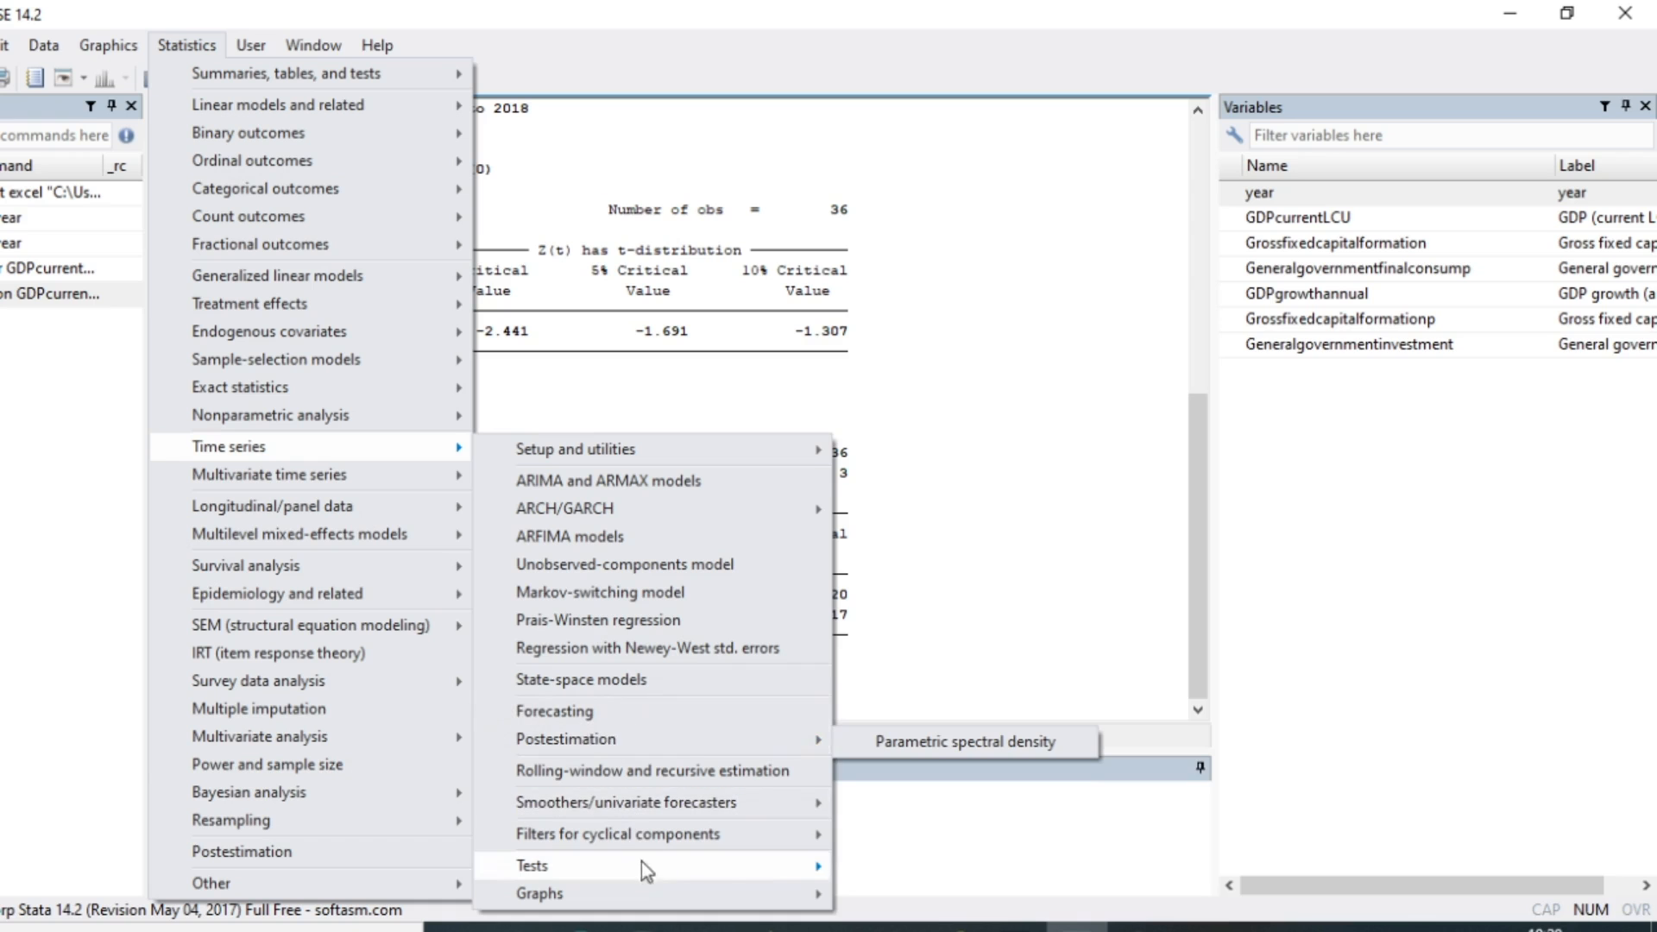
mouse_move(754, 867)
left_click(958, 756)
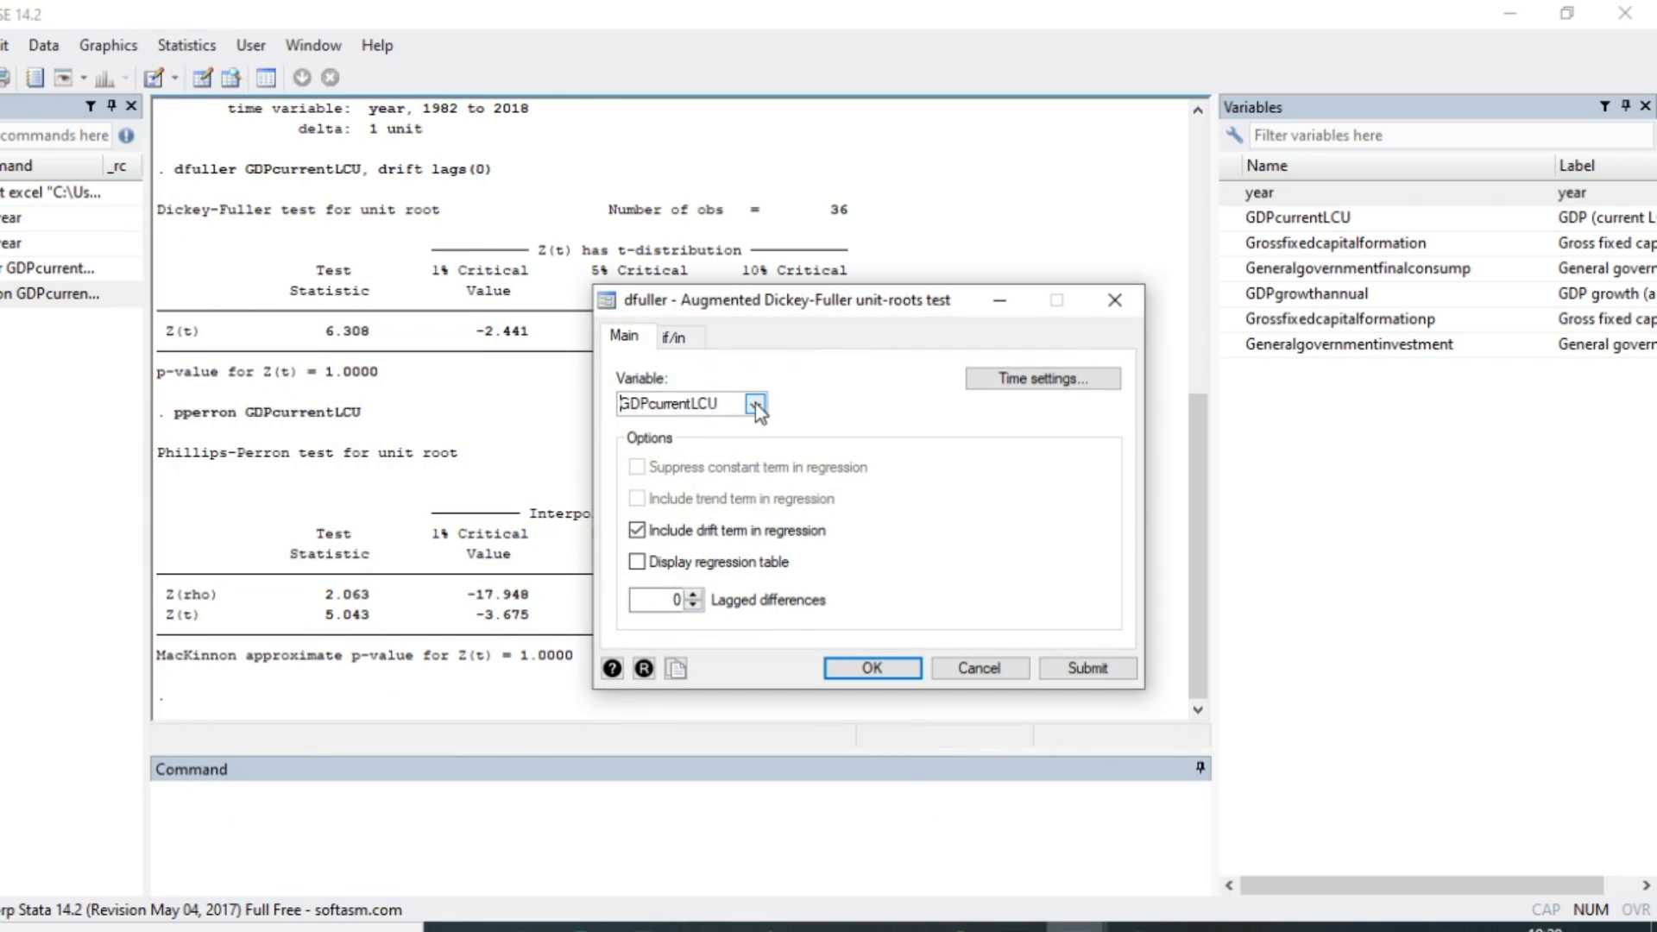
left_click(754, 403)
left_click(682, 492)
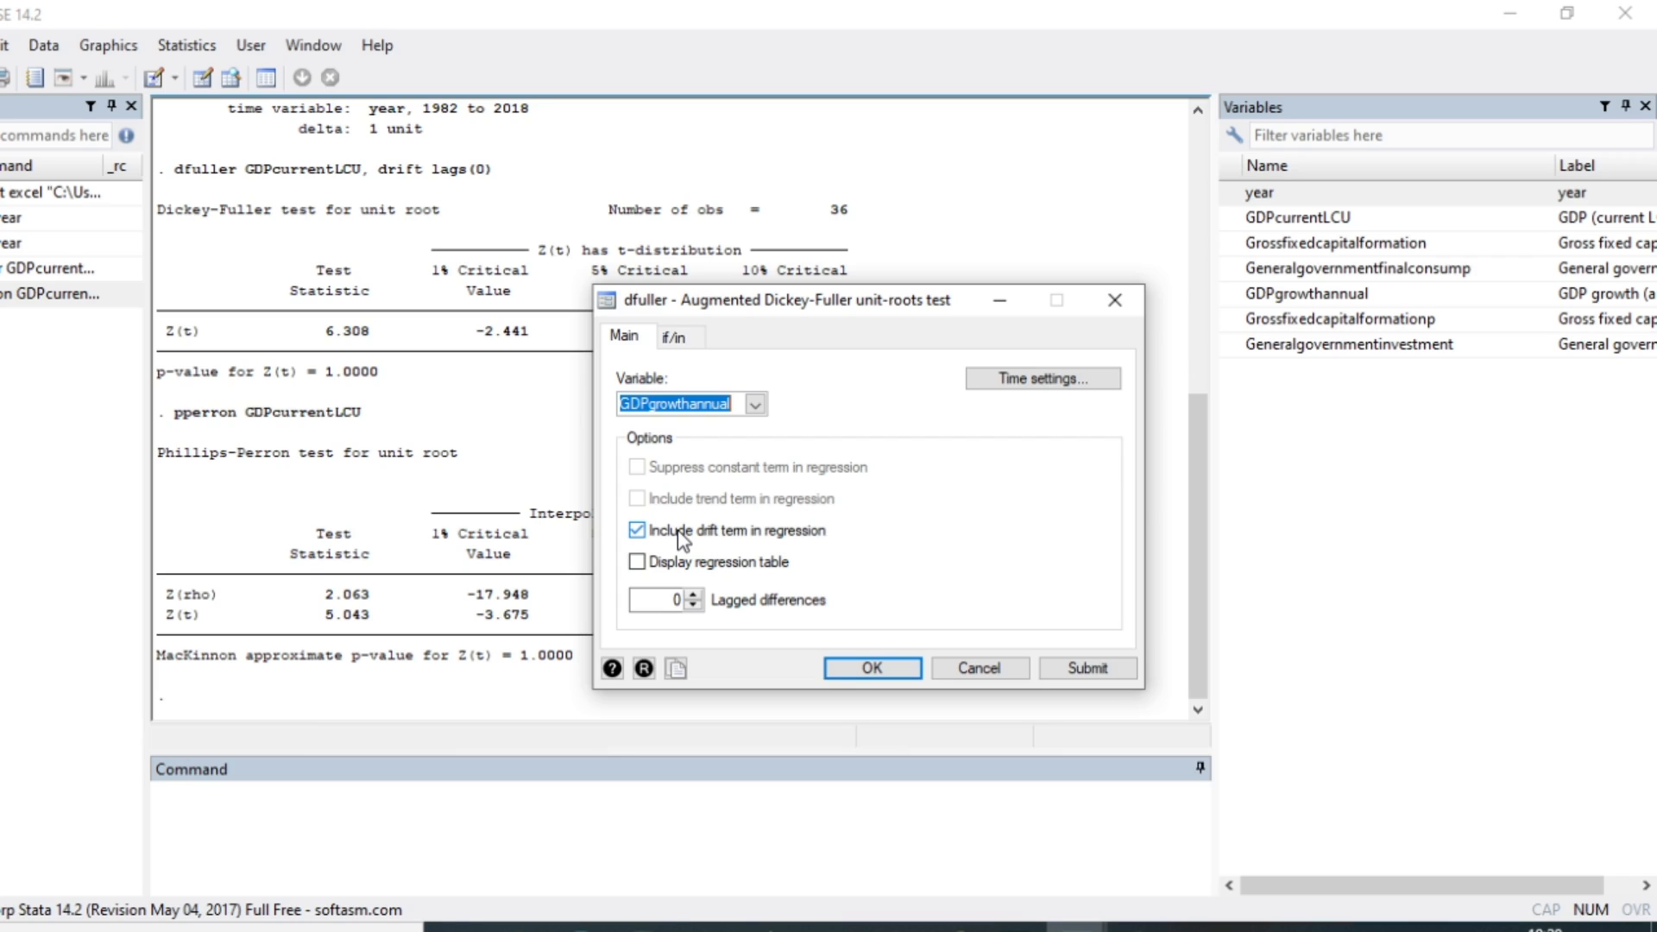
left_click(864, 666)
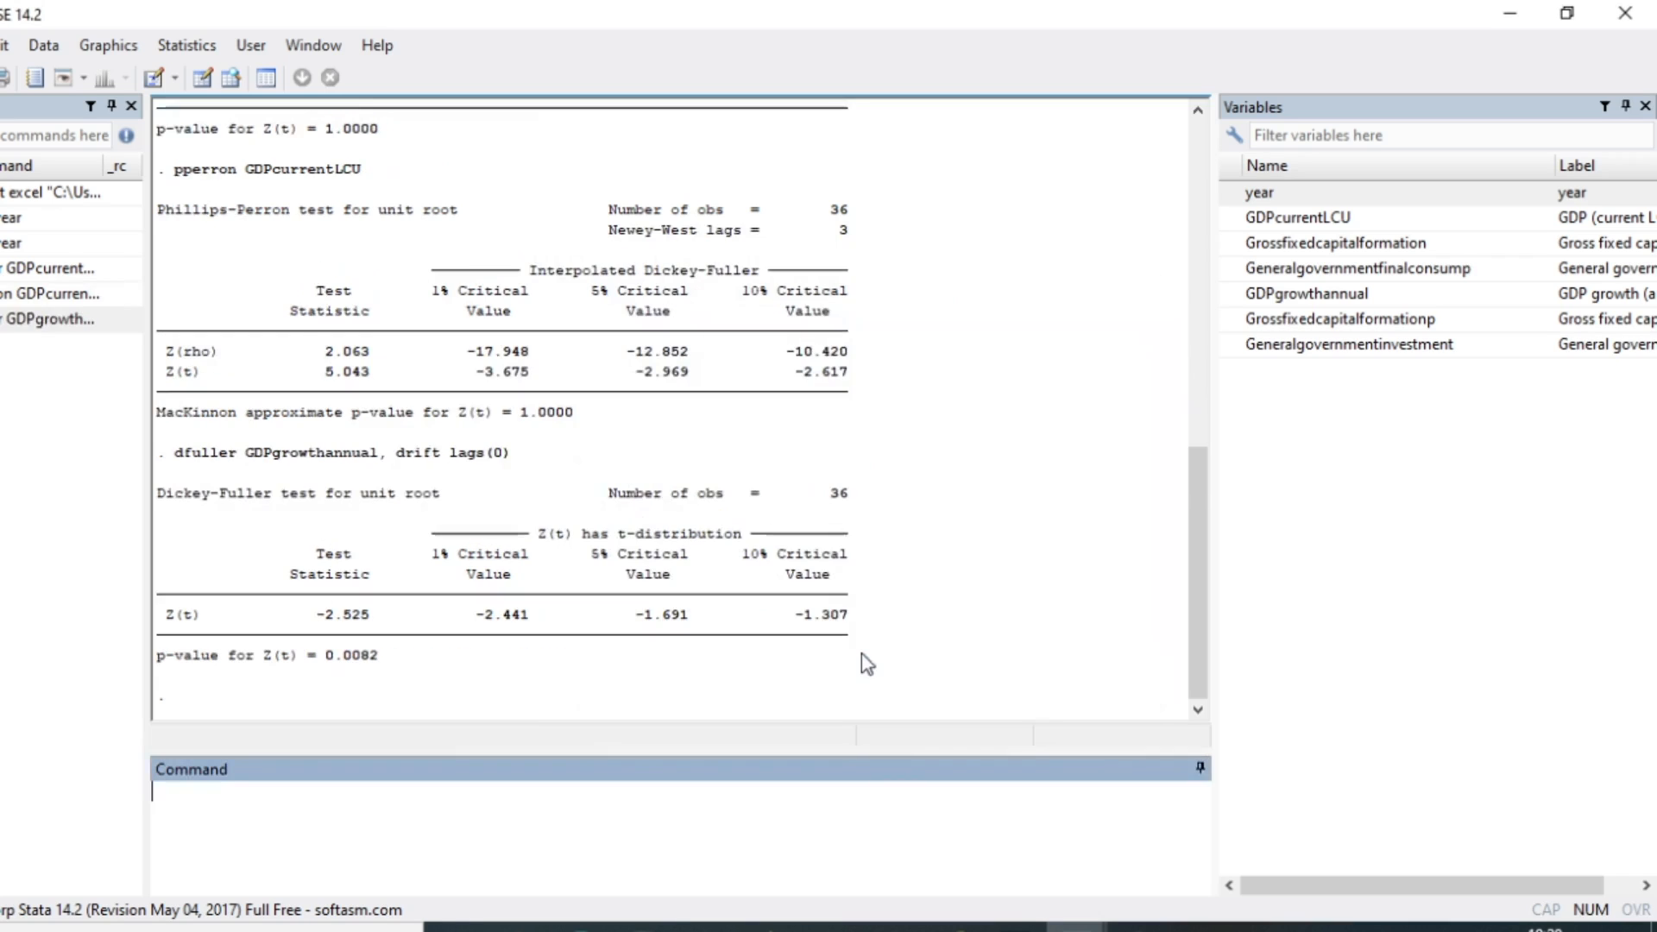